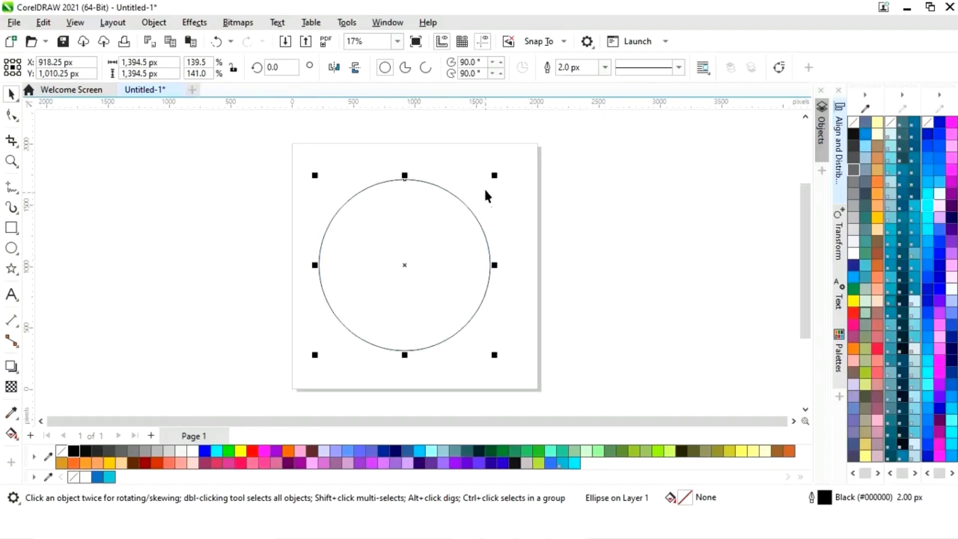
Create a 1,143.5 px circle as a scaled-down copy of the large circle and offset it over the larger circle's upper-right part
{"action": "left_click_drag", "start_coordinate": [495, 177], "coordinate": [477, 194]}
{"action": "left_click_drag", "start_coordinate": [402, 265], "coordinate": [441, 243]}
{"action": "left_click_drag", "start_coordinate": [512, 312], "coordinate": [529, 322]}
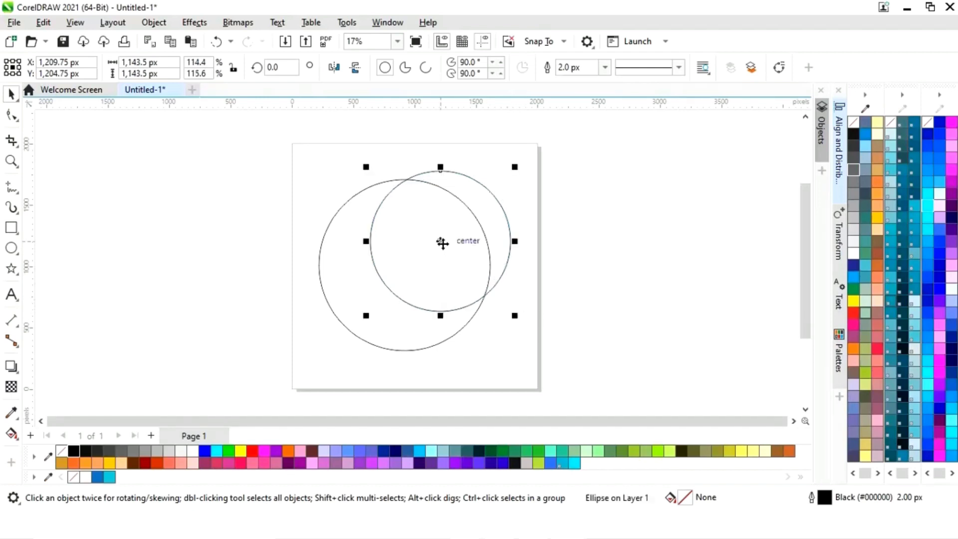
{"action": "left_click_drag", "start_coordinate": [442, 243], "coordinate": [449, 237]}
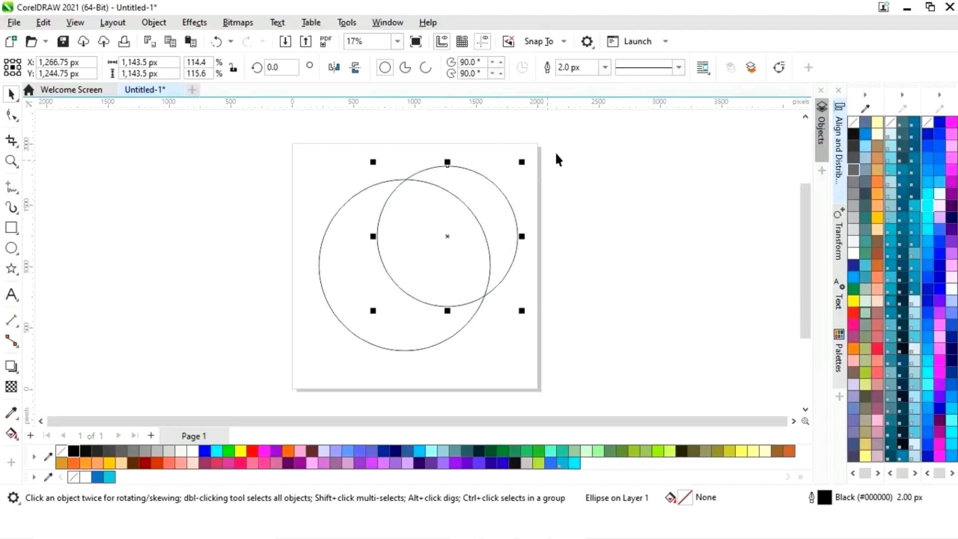
{"action": "left_click", "coordinate": [578, 144]}
{"action": "left_click", "coordinate": [496, 215]}
{"action": "left_click_drag", "start_coordinate": [445, 237], "coordinate": [438, 242]}
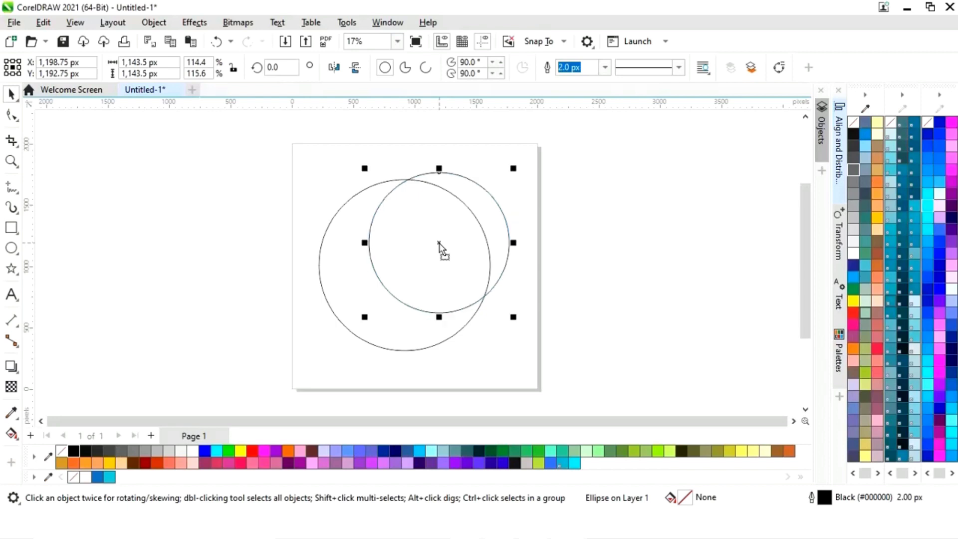
Select both overlapping circles and subtract the smaller front circle from the larger back one to form a crescent moon
{"action": "left_click", "coordinate": [572, 156]}
{"action": "left_click_drag", "start_coordinate": [286, 375], "coordinate": [284, 376]}
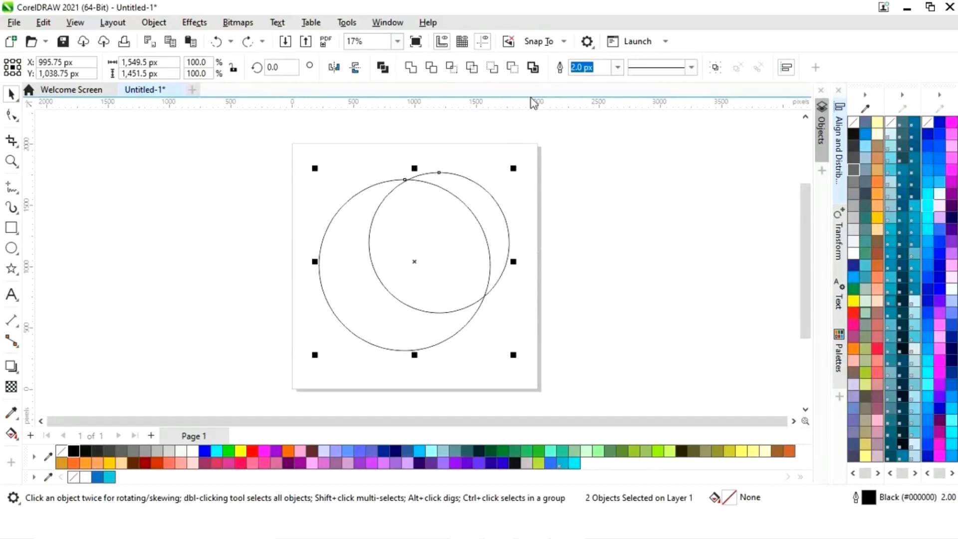
{"action": "left_click", "coordinate": [512, 68]}
{"action": "left_click", "coordinate": [556, 317]}
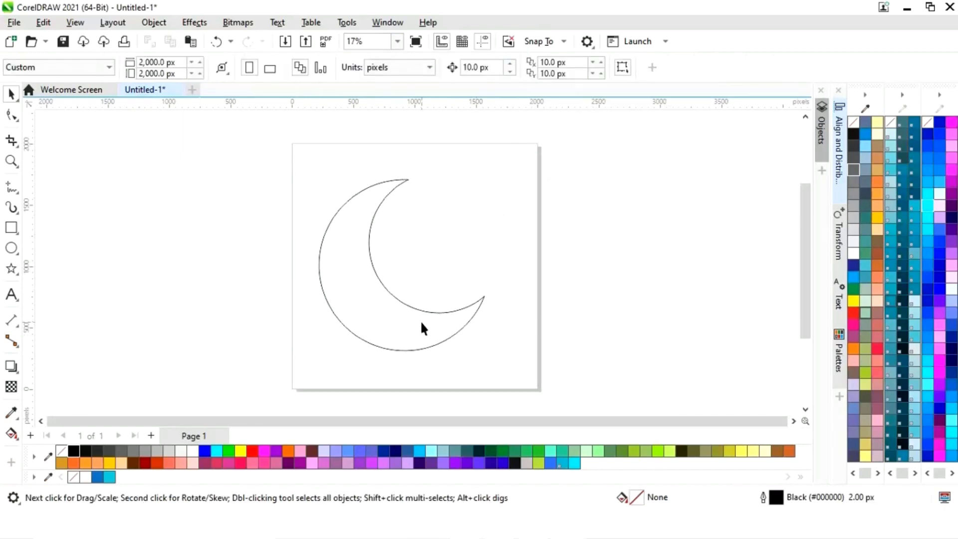
Apply an elliptical fountain fill to the crescent and stretch its gradient ellipse along the moon's lower-left body
{"action": "left_click", "coordinate": [450, 315]}
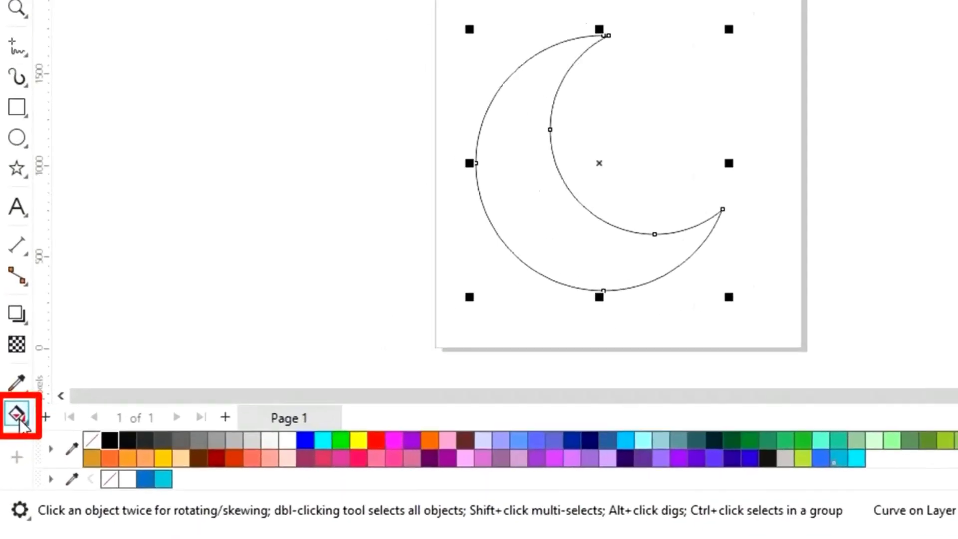
{"action": "left_click", "coordinate": [26, 403]}
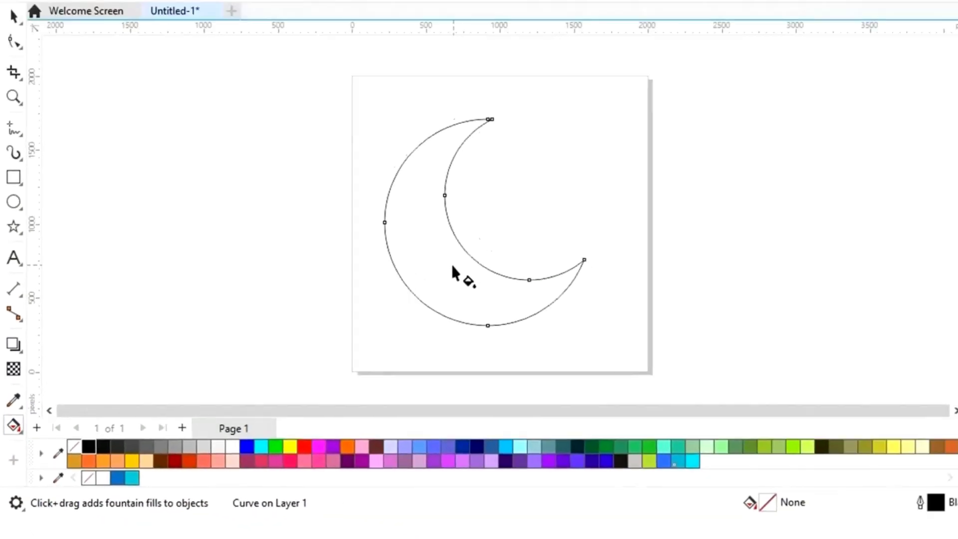
{"action": "left_click_drag", "start_coordinate": [705, 134], "coordinate": [768, 110]}
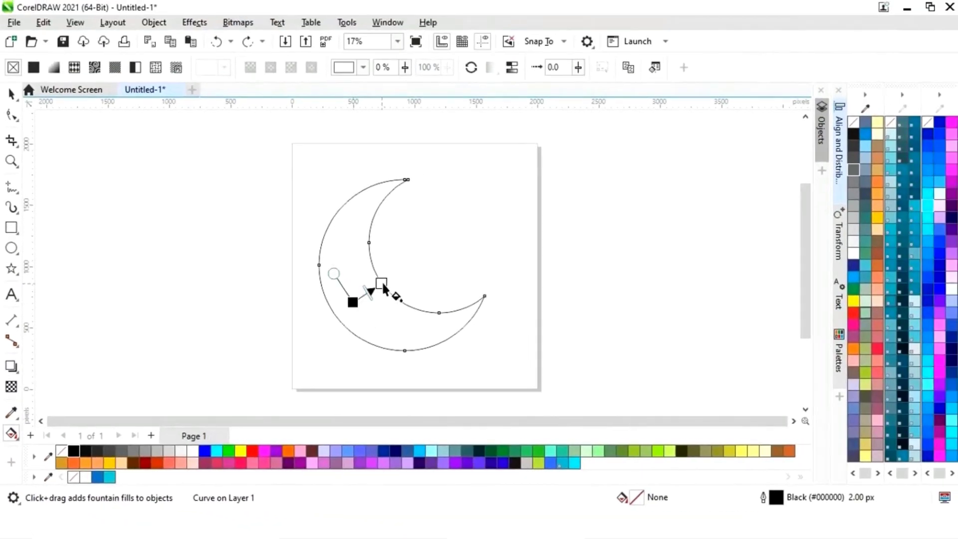
{"action": "left_click_drag", "start_coordinate": [384, 290], "coordinate": [393, 281]}
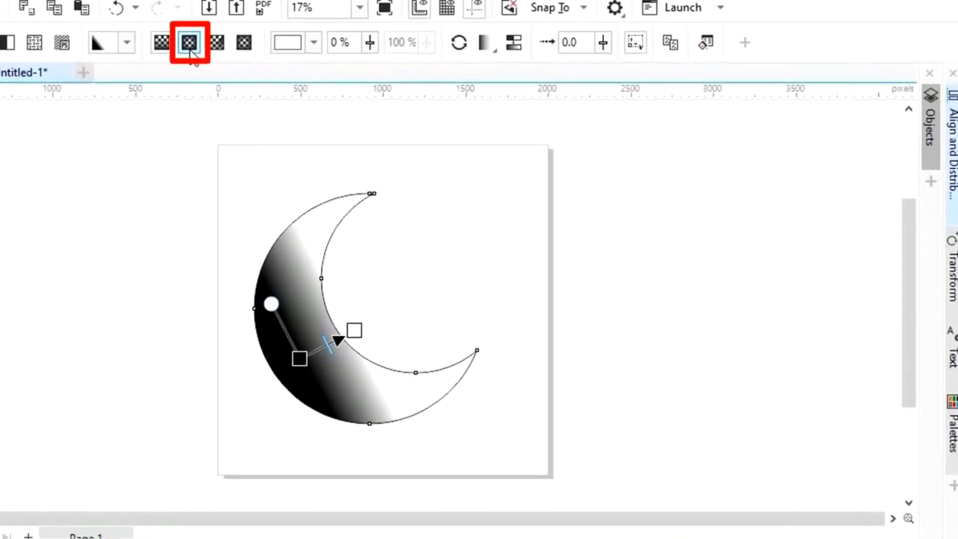
{"action": "left_click", "coordinate": [148, 31]}
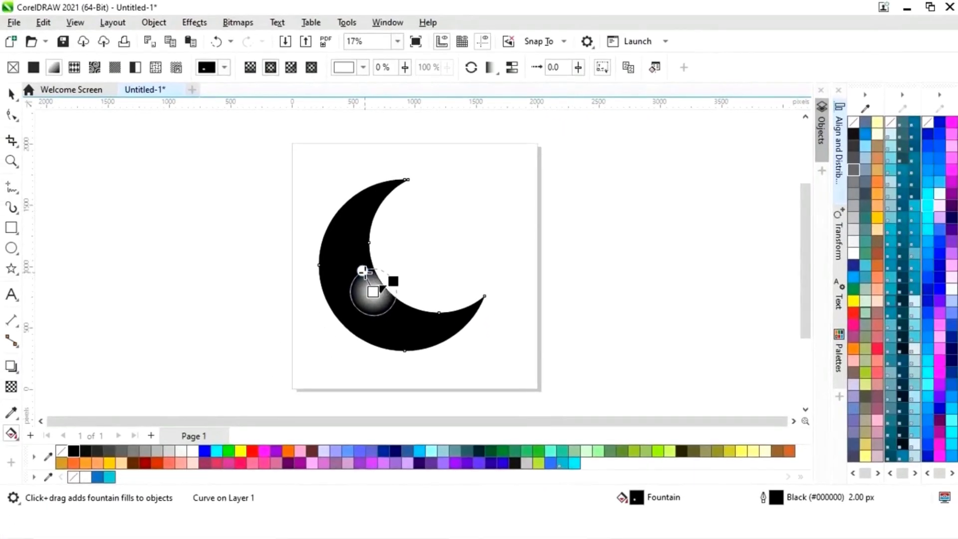
{"action": "left_click_drag", "start_coordinate": [362, 270], "coordinate": [352, 253]}
{"action": "left_click_drag", "start_coordinate": [394, 280], "coordinate": [402, 275]}
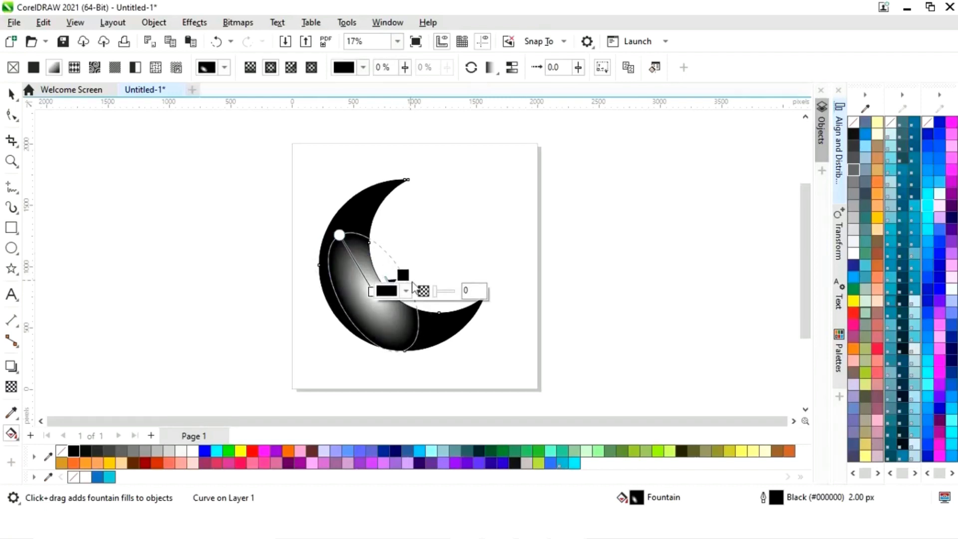
Set the gradient's outer colour node to the blue #1B79C1 sampled from the document palette
{"action": "left_click", "coordinate": [407, 292]}
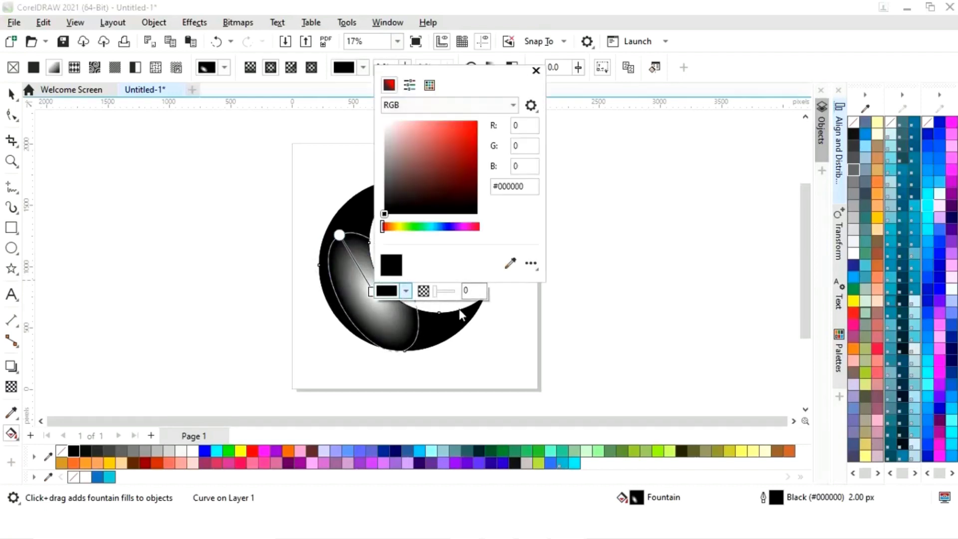
{"action": "left_click", "coordinate": [510, 263]}
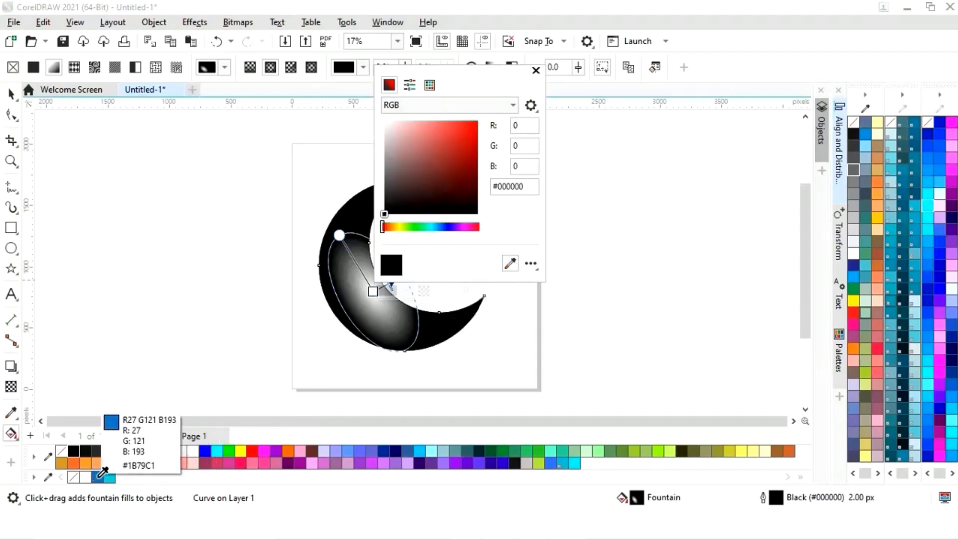
{"action": "left_click", "coordinate": [97, 476]}
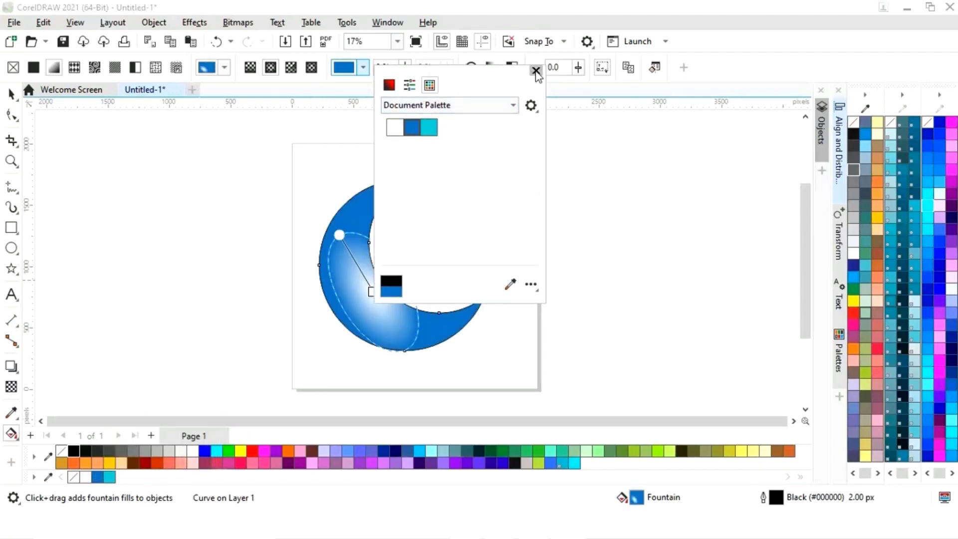
{"action": "left_click", "coordinate": [535, 71]}
Set the gradient's centre colour node to the turquoise #1BD3D0 sampled from the document palette
{"action": "left_click", "coordinate": [371, 292]}
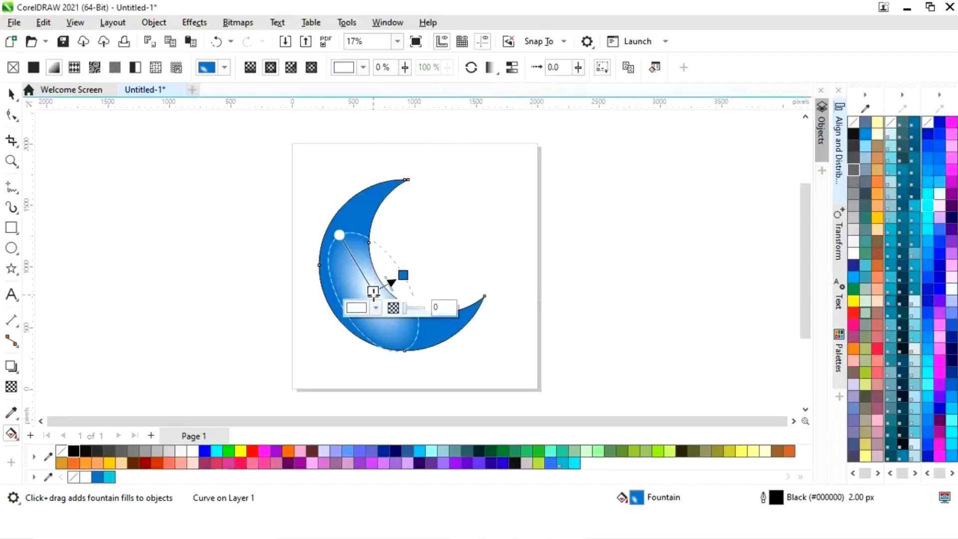
{"action": "left_click", "coordinate": [375, 307]}
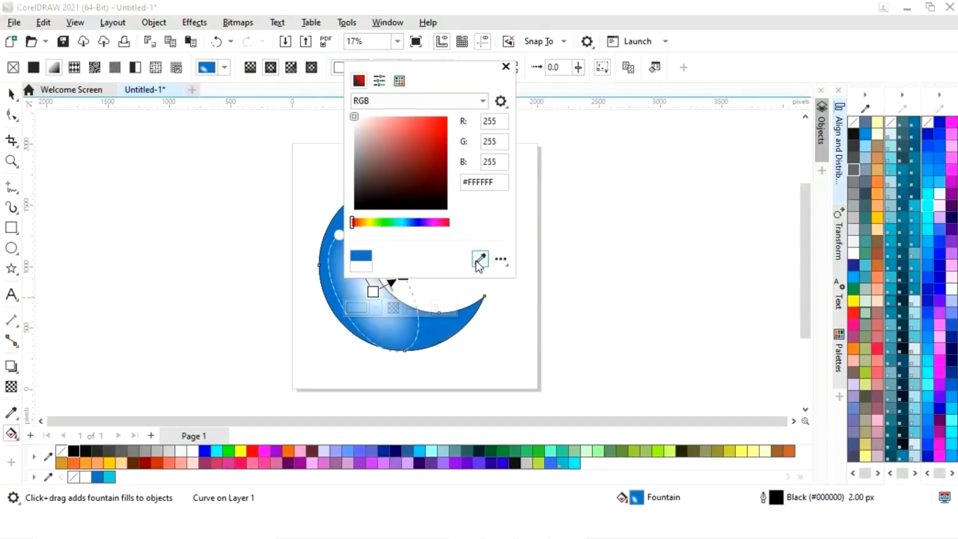
{"action": "left_click", "coordinate": [480, 258]}
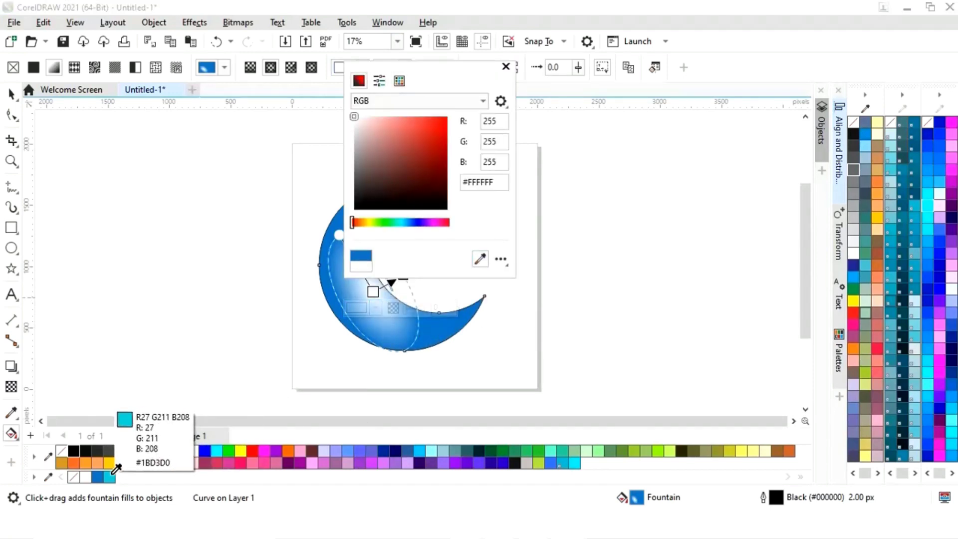
{"action": "left_click", "coordinate": [112, 472]}
{"action": "left_click", "coordinate": [506, 67]}
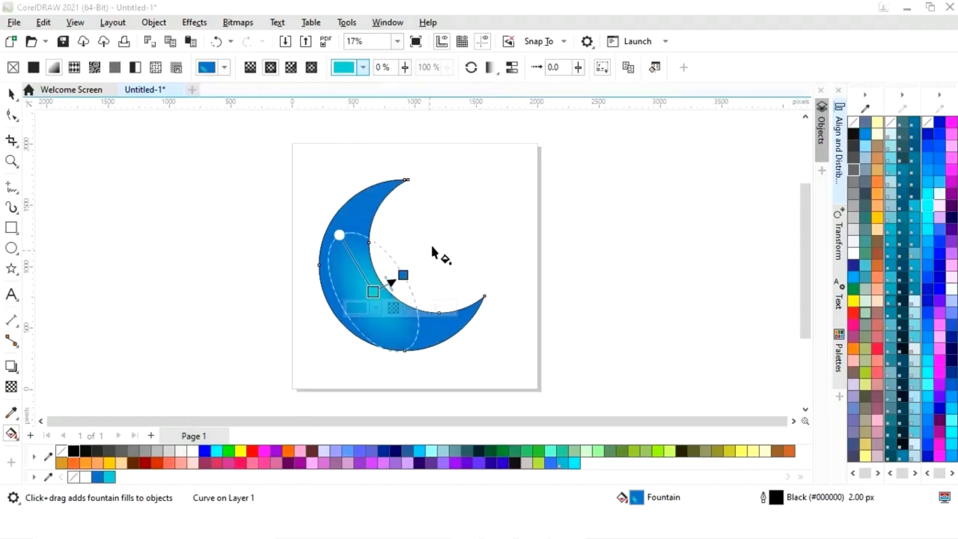
Widen and reposition the crescent's elliptical gradient so the turquoise glow spreads from the inner curve towards the outer edge
{"action": "left_click_drag", "start_coordinate": [339, 234], "coordinate": [336, 221]}
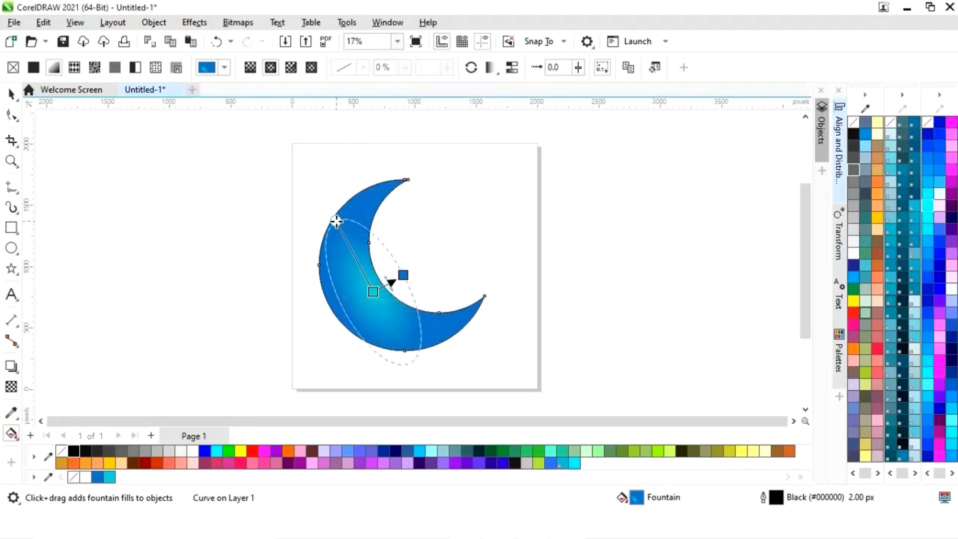
{"action": "left_click", "coordinate": [372, 290]}
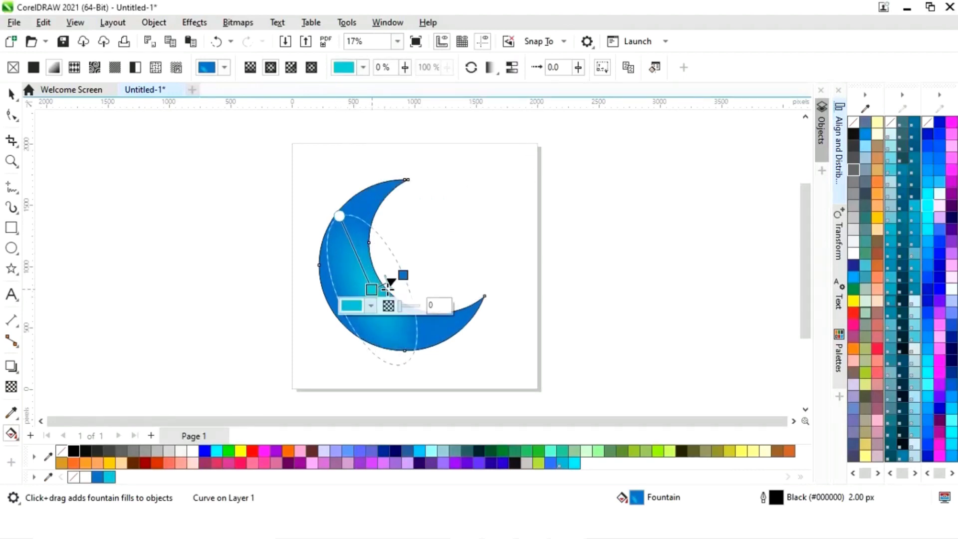
{"action": "left_click_drag", "start_coordinate": [402, 275], "coordinate": [412, 263]}
{"action": "left_click_drag", "start_coordinate": [315, 194], "coordinate": [337, 225]}
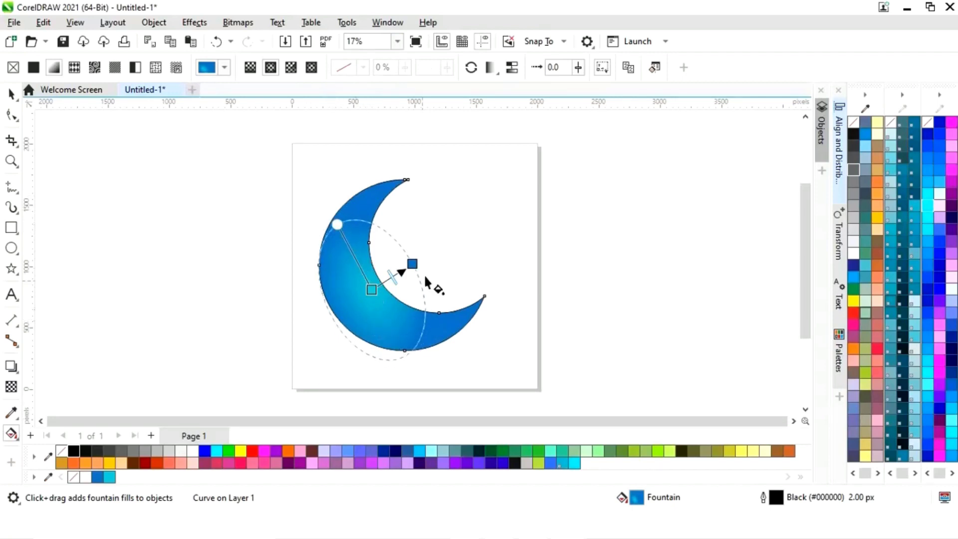
{"action": "left_click_drag", "start_coordinate": [412, 264], "coordinate": [421, 257]}
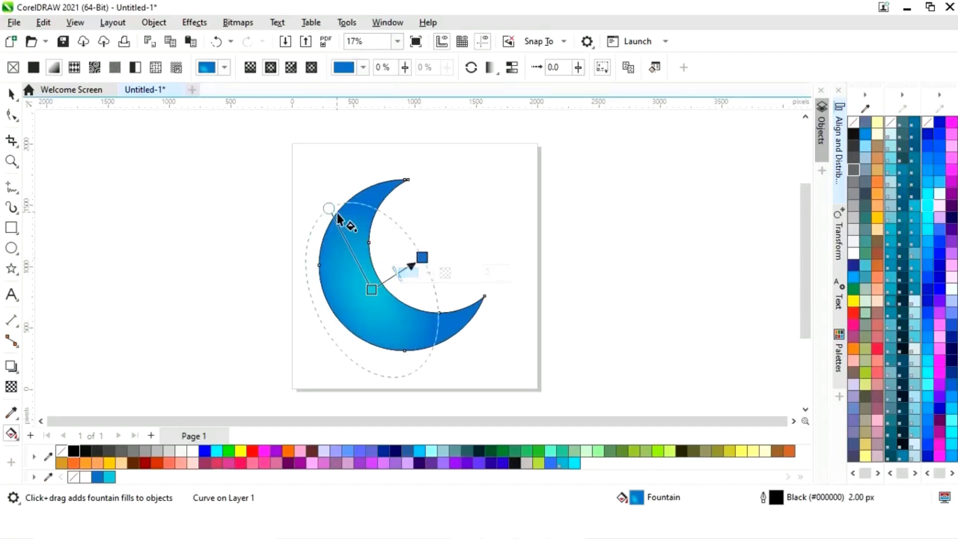
{"action": "left_click_drag", "start_coordinate": [337, 225], "coordinate": [332, 218]}
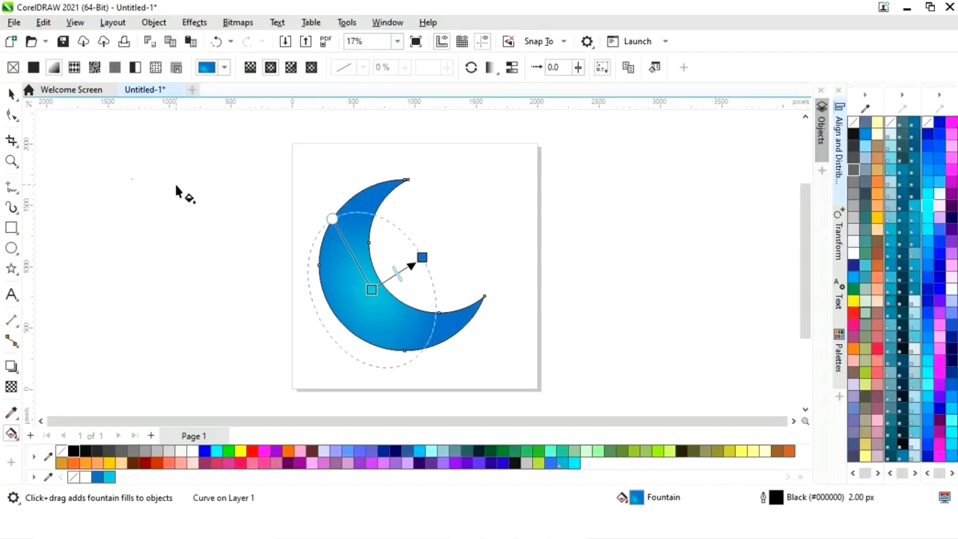
Remove the outline from the crescent moon
{"action": "left_click", "coordinate": [11, 93]}
{"action": "left_click", "coordinate": [132, 249]}
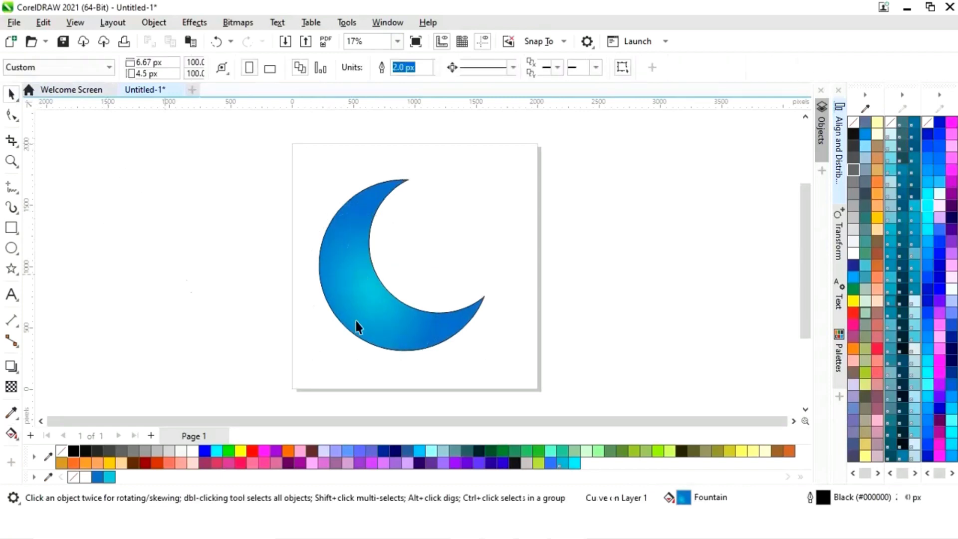
{"action": "left_click", "coordinate": [408, 326]}
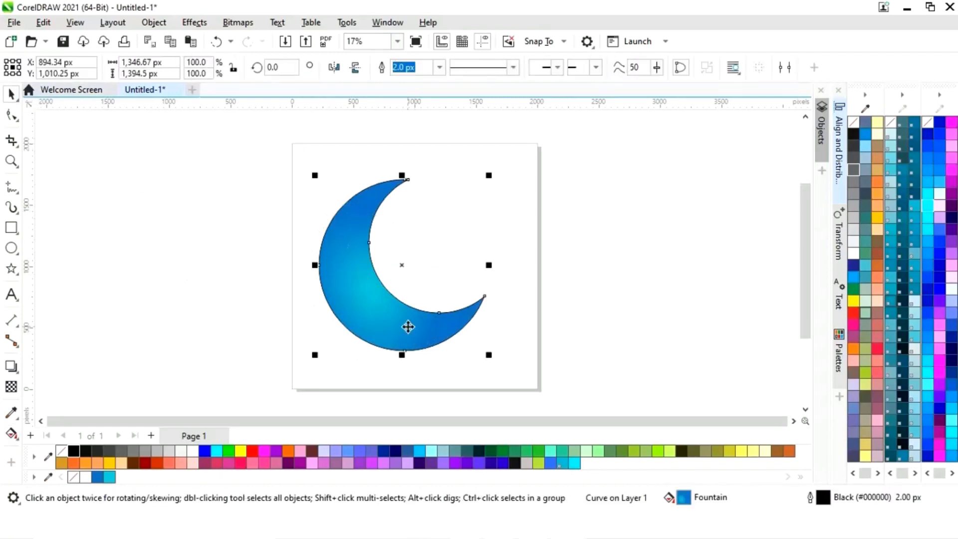
{"action": "right_click", "coordinate": [74, 478]}
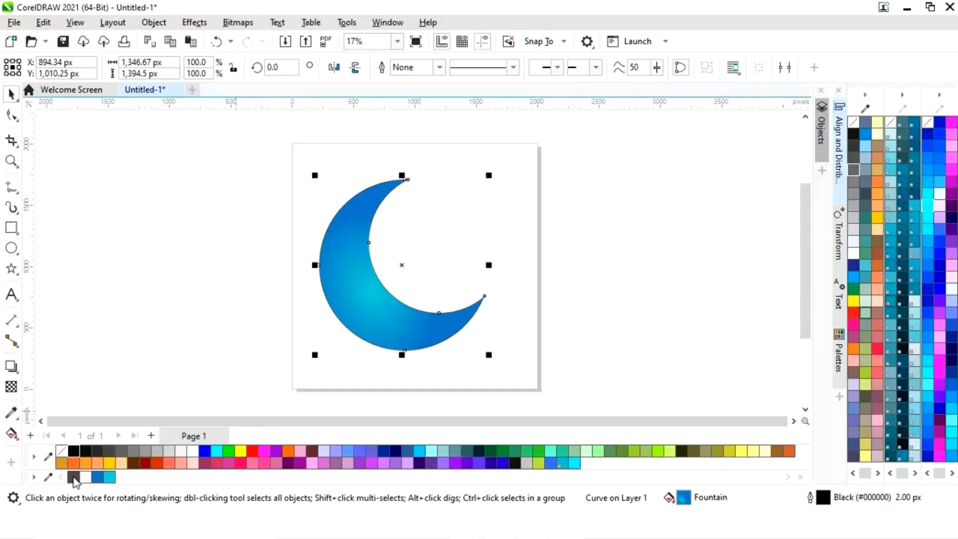
{"action": "left_click", "coordinate": [621, 303]}
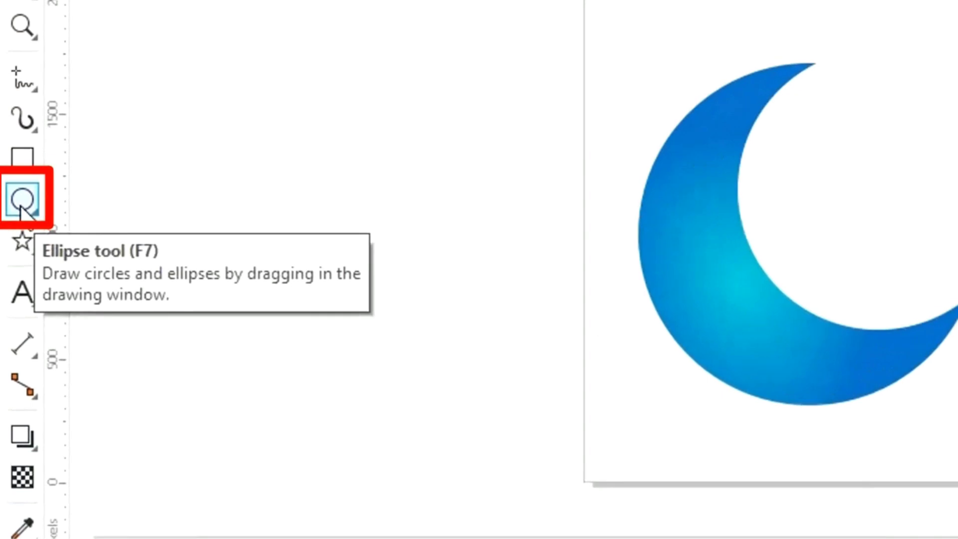
Draw a small ellipse about 43 by 39 px on the crescent's lower part, fill it white and remove its outline
{"action": "left_click", "coordinate": [22, 202]}
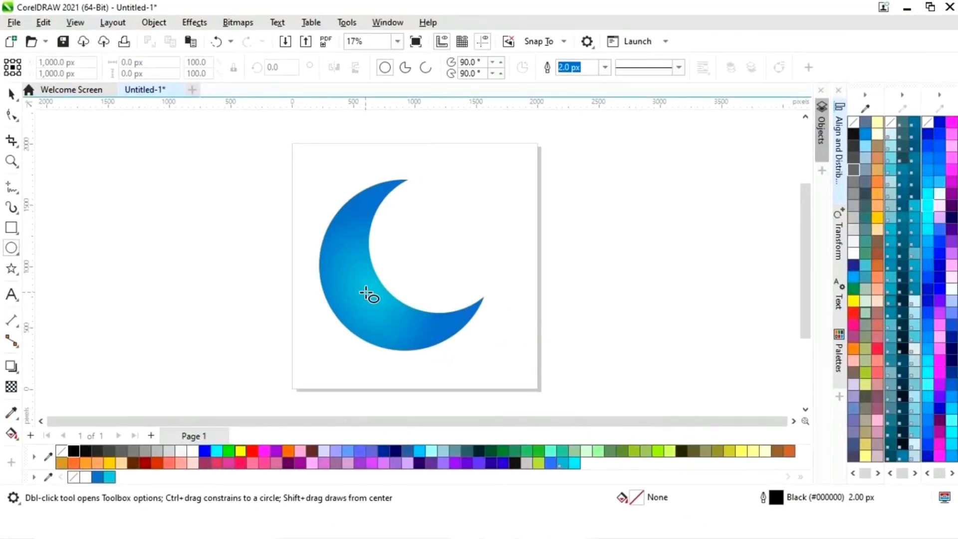
{"action": "key", "text": "z"}
{"action": "left_click_drag", "start_coordinate": [321, 188], "coordinate": [480, 342]}
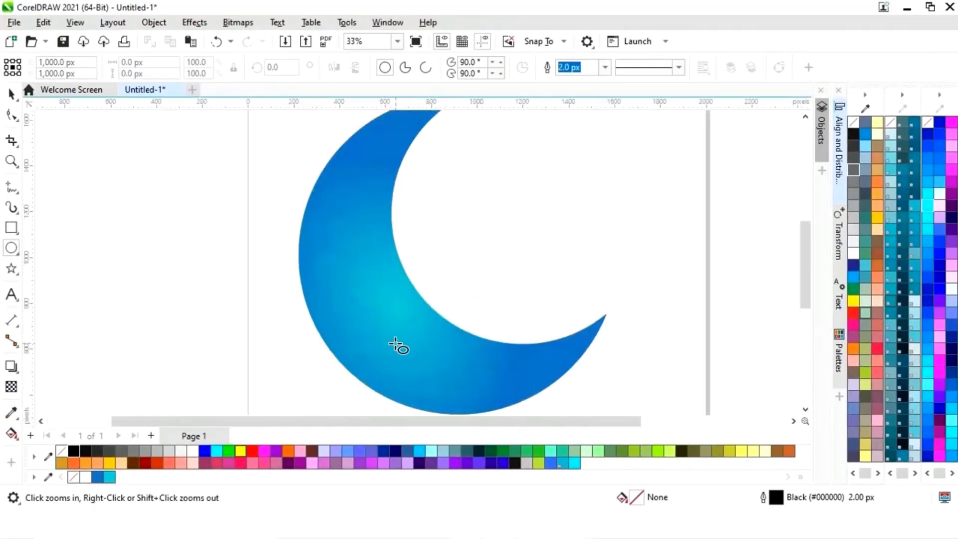
{"action": "left_click_drag", "start_coordinate": [396, 346], "coordinate": [406, 352]}
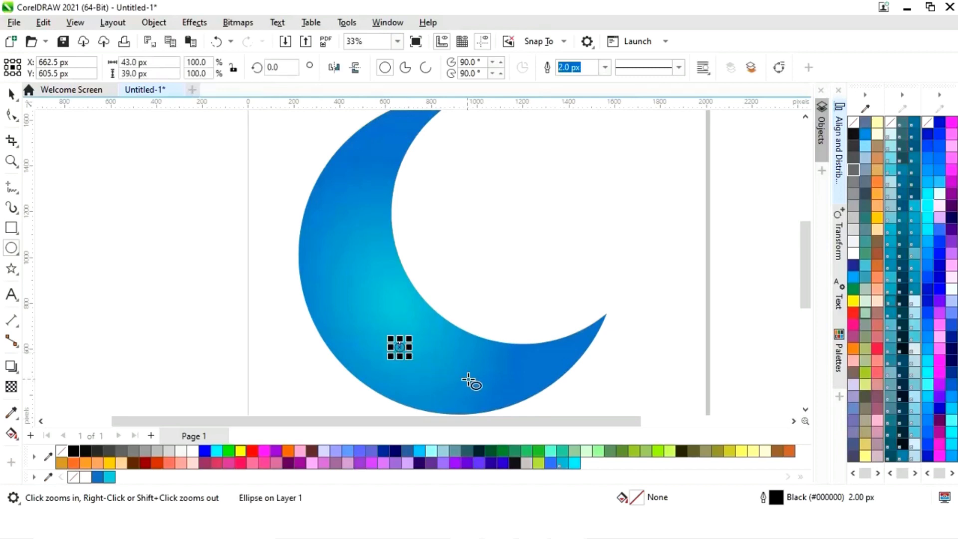
{"action": "left_click", "coordinate": [192, 452]}
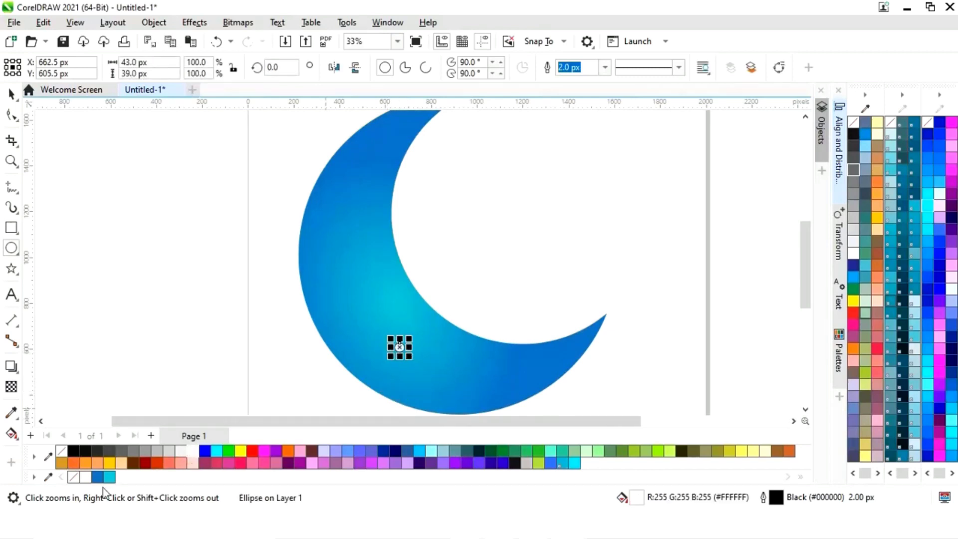
{"action": "right_click", "coordinate": [73, 478]}
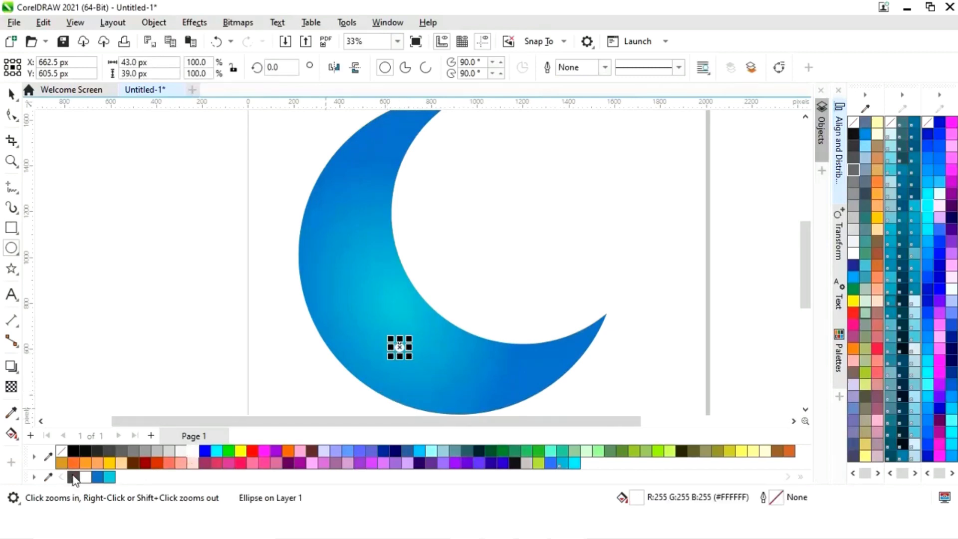
{"action": "left_click", "coordinate": [172, 317]}
{"action": "scroll", "coordinate": [314, 342], "scroll_direction": "down", "scroll_amount": 1}
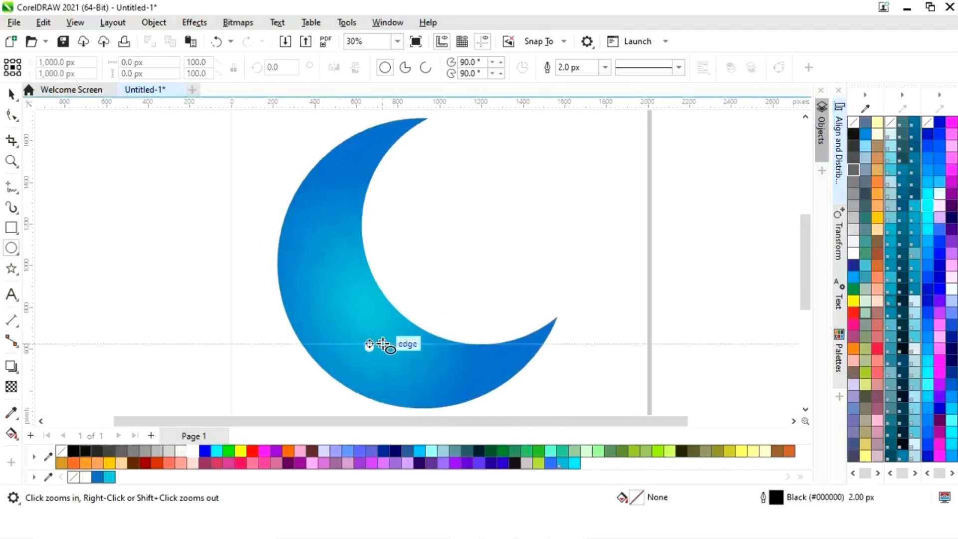
{"action": "scroll", "coordinate": [363, 340], "scroll_direction": "down", "scroll_amount": 2}
{"action": "left_click_drag", "start_coordinate": [306, 213], "coordinate": [287, 187]}
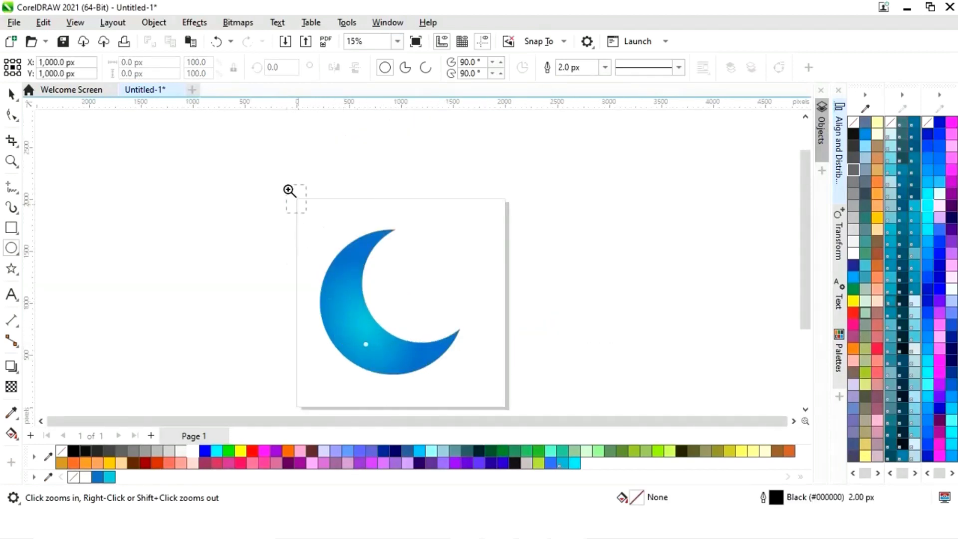
{"action": "left_click_drag", "start_coordinate": [528, 409], "coordinate": [513, 391]}
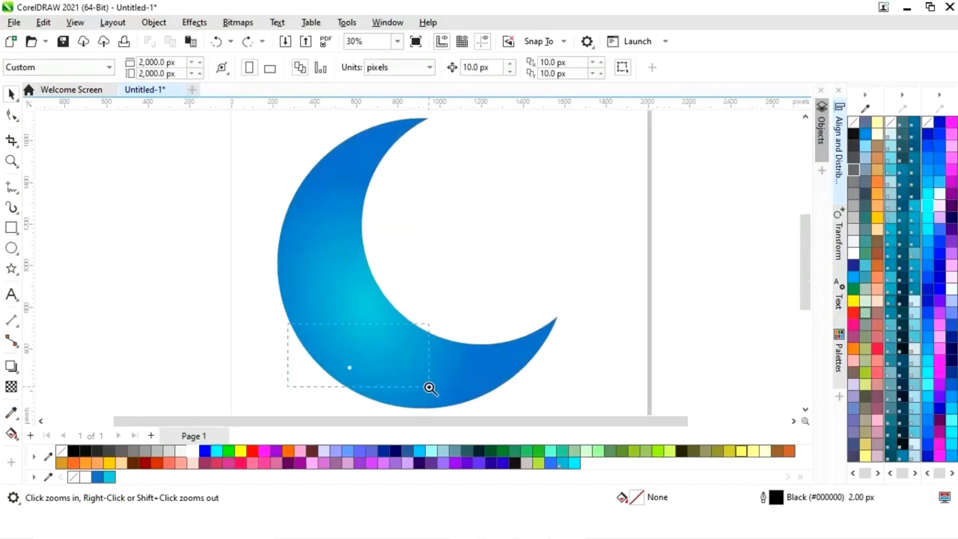
Reposition the white dot near the crescent's lower left edge and add a smaller copy about 5 px across diagonally above it
{"action": "left_click_drag", "start_coordinate": [429, 388], "coordinate": [429, 388]}
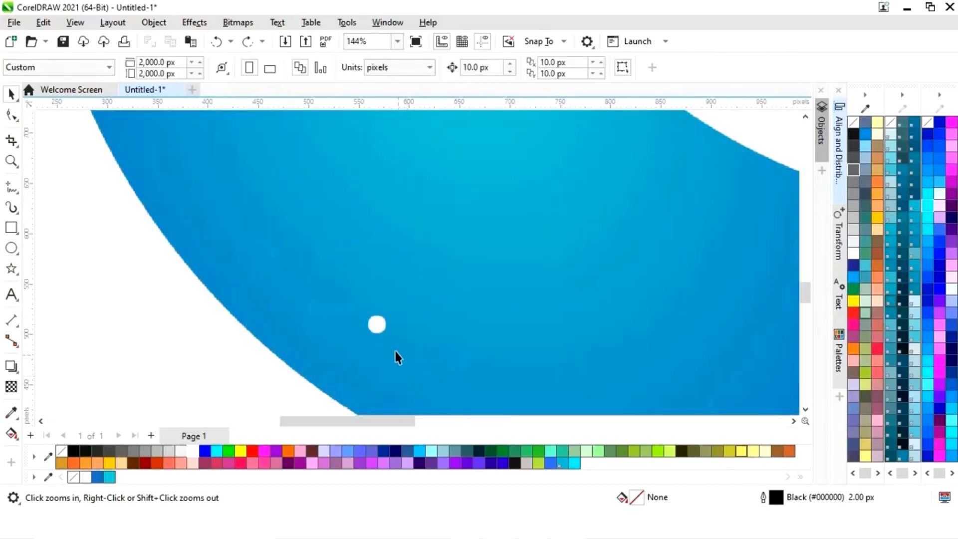
{"action": "left_click", "coordinate": [376, 323]}
{"action": "left_click_drag", "start_coordinate": [389, 312], "coordinate": [327, 312]}
{"action": "key", "text": "z"}
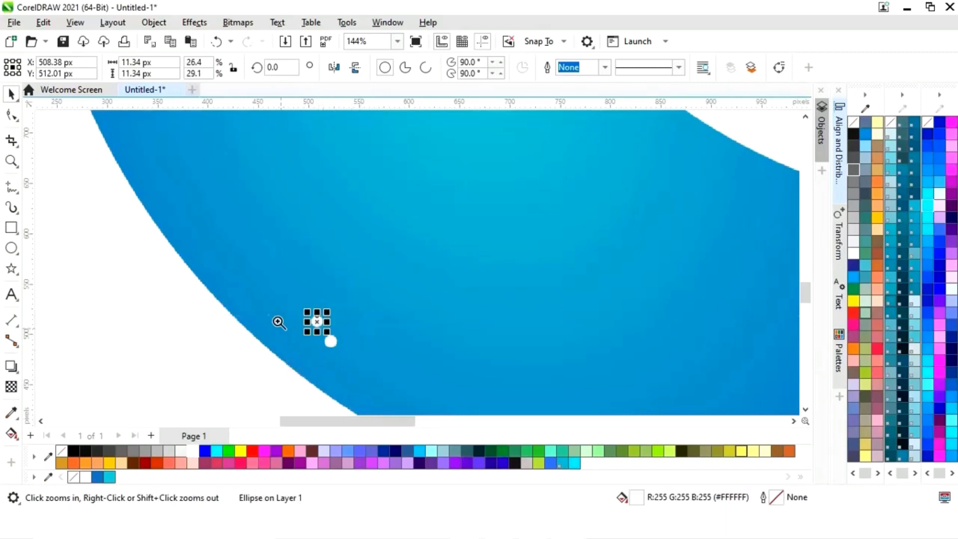
{"action": "left_click_drag", "start_coordinate": [389, 363], "coordinate": [389, 363]}
{"action": "left_click_drag", "start_coordinate": [422, 227], "coordinate": [411, 238]}
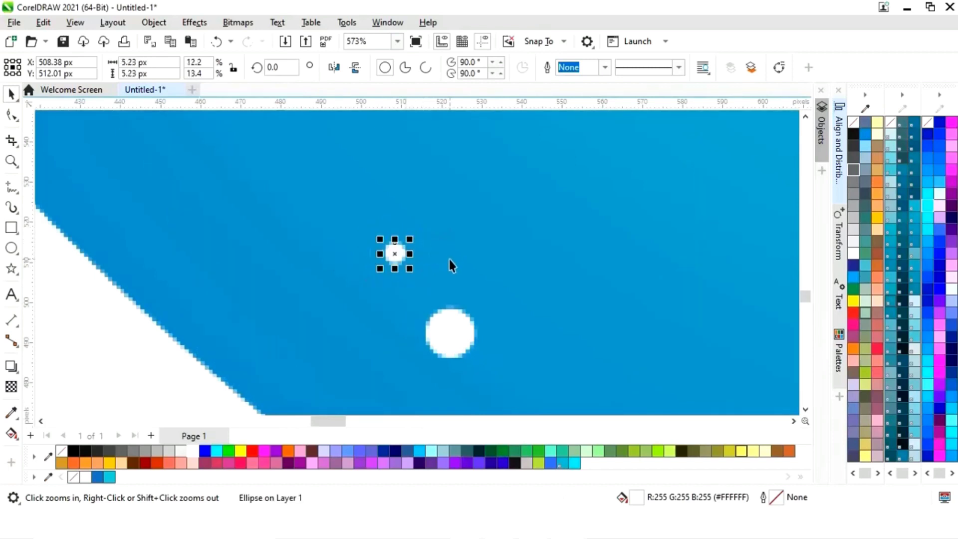
{"action": "key", "text": "F4"}
{"action": "left_click", "coordinate": [439, 276]}
Arrange a third white dot below the pair, forming a vertical cluster about 22 by 53 px
{"action": "key", "text": "z"}
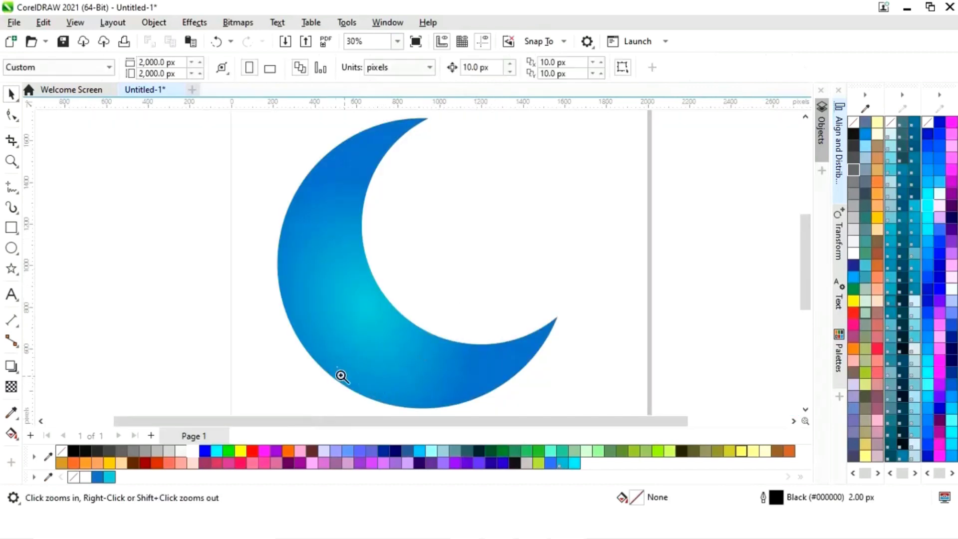
{"action": "left_click_drag", "start_coordinate": [383, 394], "coordinate": [383, 394]}
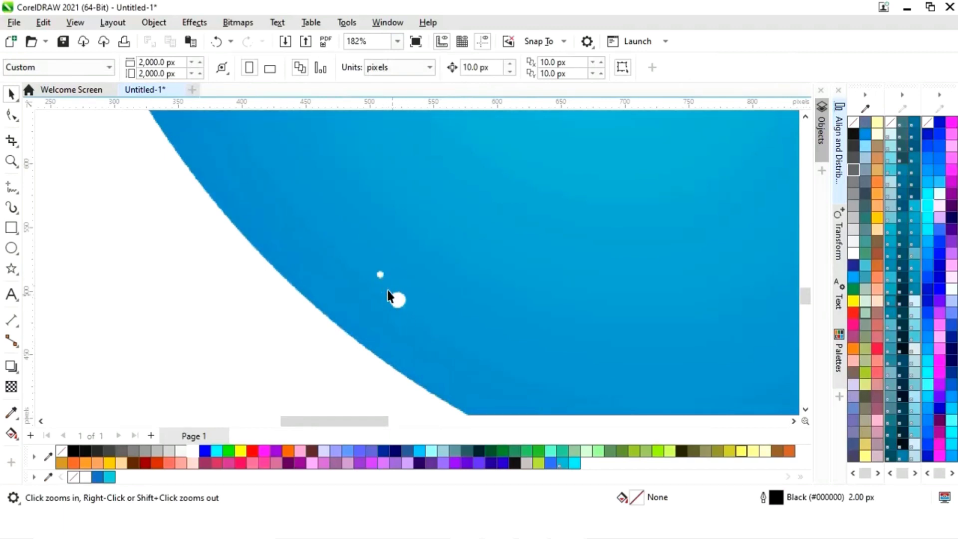
{"action": "left_click_drag", "start_coordinate": [394, 298], "coordinate": [411, 324]}
{"action": "left_click", "coordinate": [333, 378]}
{"action": "key", "text": "F4"}
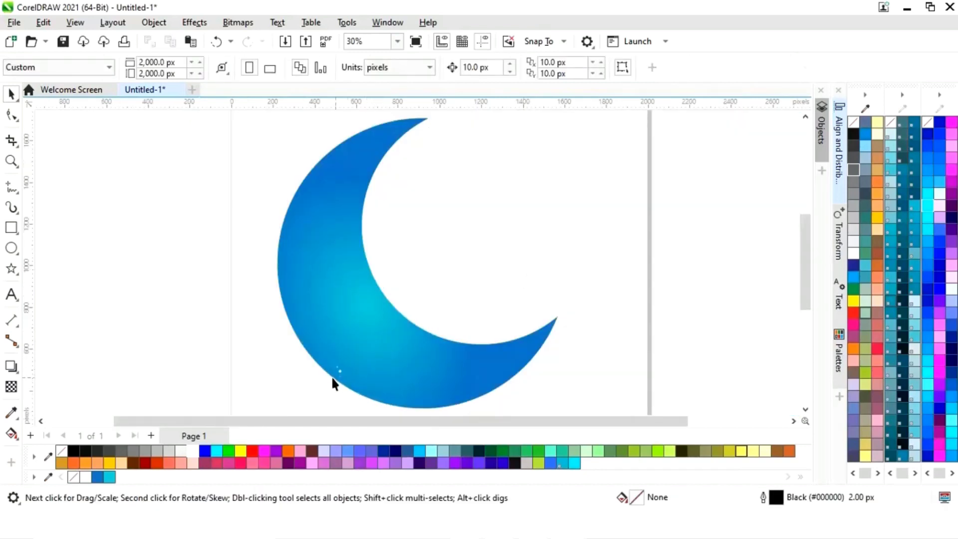
{"action": "key", "text": "z"}
{"action": "left_click_drag", "start_coordinate": [324, 367], "coordinate": [376, 398]}
{"action": "key", "text": "space"}
{"action": "left_click", "coordinate": [369, 326]}
{"action": "mouse_move", "coordinate": [378, 320]}
{"action": "left_mouse_down"}
{"action": "mouse_move", "coordinate": [392, 321]}
{"action": "mouse_move", "coordinate": [386, 327]}
{"action": "left_mouse_up"}
{"action": "left_click", "coordinate": [320, 372]}
{"action": "key", "text": "F4"}
Scatter copies of the three-dot cluster over the crescent's left side and lower body
{"action": "left_click_drag", "start_coordinate": [348, 355], "coordinate": [349, 356]}
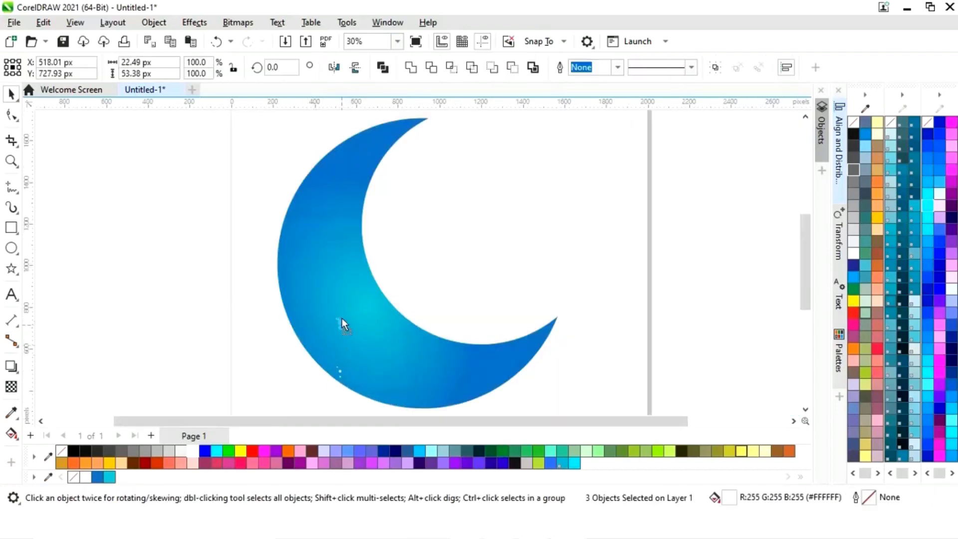
{"action": "mouse_move", "coordinate": [342, 313]}
{"action": "left_mouse_down"}
{"action": "mouse_move", "coordinate": [364, 304]}
{"action": "mouse_move", "coordinate": [347, 294]}
{"action": "mouse_move", "coordinate": [351, 252]}
{"action": "mouse_move", "coordinate": [350, 304]}
{"action": "left_mouse_up"}
{"action": "key", "text": "ctrl+z"}
{"action": "left_click_drag", "start_coordinate": [292, 296], "coordinate": [315, 346]}
{"action": "key", "text": "space"}
{"action": "key", "text": "space"}
{"action": "key", "text": "space"}
{"action": "key", "text": "space"}
{"action": "key", "text": "space"}
{"action": "mouse_move", "coordinate": [315, 345]}
{"action": "left_mouse_down"}
{"action": "mouse_move", "coordinate": [303, 325]}
{"action": "mouse_move", "coordinate": [329, 354]}
{"action": "left_mouse_up"}
{"action": "left_click_drag", "start_coordinate": [333, 353], "coordinate": [319, 320]}
{"action": "key", "text": "ctrl+z"}
{"action": "left_click_drag", "start_coordinate": [318, 320], "coordinate": [305, 244]}
Scatter copies of the dot cluster along the crescent's upper horn
{"action": "left_click_drag", "start_coordinate": [314, 184], "coordinate": [325, 183]}
{"action": "left_click_drag", "start_coordinate": [325, 182], "coordinate": [330, 172]}
{"action": "left_click_drag", "start_coordinate": [329, 172], "coordinate": [350, 159]}
{"action": "left_click_drag", "start_coordinate": [350, 158], "coordinate": [377, 145]}
{"action": "left_click_drag", "start_coordinate": [334, 177], "coordinate": [344, 157]}
{"action": "left_click_drag", "start_coordinate": [344, 158], "coordinate": [309, 232]}
Spread more dot clusters across the crescent's middle and along the lower horn to its tip
{"action": "left_click_drag", "start_coordinate": [309, 233], "coordinate": [318, 259]}
{"action": "left_click_drag", "start_coordinate": [318, 260], "coordinate": [336, 345]}
{"action": "left_click_drag", "start_coordinate": [336, 346], "coordinate": [383, 374]}
{"action": "key", "text": "ctrl+z"}
{"action": "left_click_drag", "start_coordinate": [531, 348], "coordinate": [444, 379]}
{"action": "left_click_drag", "start_coordinate": [384, 387], "coordinate": [341, 180]}
{"action": "left_click_drag", "start_coordinate": [342, 185], "coordinate": [328, 200]}
{"action": "key", "text": "ctrl+z"}
{"action": "left_click_drag", "start_coordinate": [336, 308], "coordinate": [397, 227]}
{"action": "left_click", "coordinate": [397, 226]}
Reposition and add white dots in the sparse areas of the crescent's middle and lower body
{"action": "key", "text": "F2"}
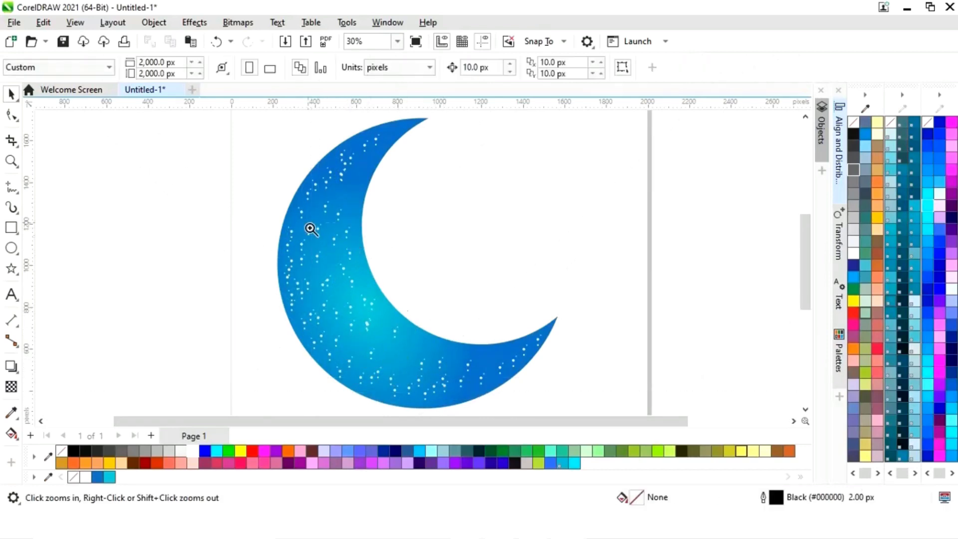
{"action": "left_click_drag", "start_coordinate": [310, 223], "coordinate": [385, 262]}
{"action": "left_click_drag", "start_coordinate": [288, 226], "coordinate": [307, 274]}
{"action": "key", "text": "F3"}
{"action": "left_click_drag", "start_coordinate": [322, 355], "coordinate": [486, 353]}
{"action": "left_click", "coordinate": [372, 299]}
{"action": "left_click_drag", "start_coordinate": [372, 299], "coordinate": [325, 341]}
{"action": "left_click", "coordinate": [361, 344]}
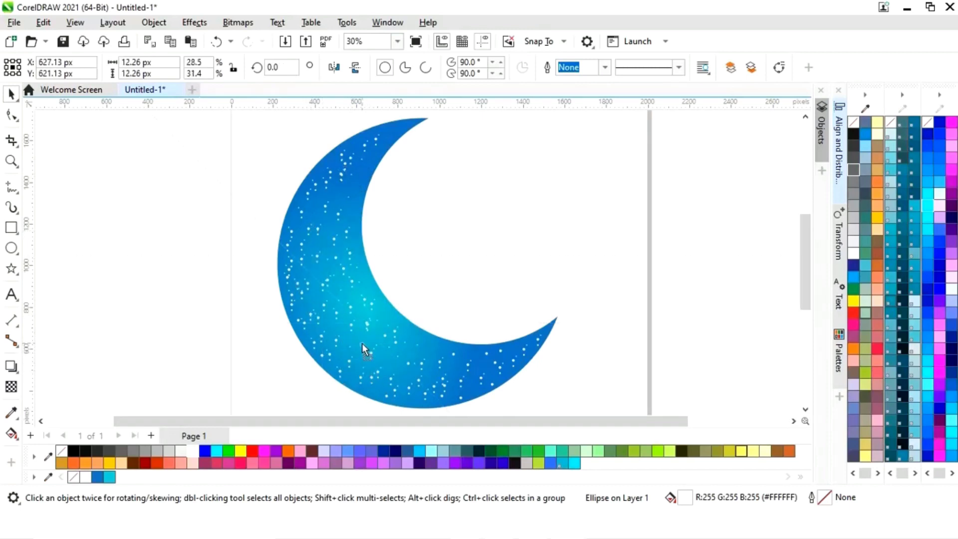
Fill the remaining gaps along the crescent's lower curve and upper inner edge with copies of single white dots
{"action": "left_click_drag", "start_coordinate": [358, 157], "coordinate": [348, 349]}
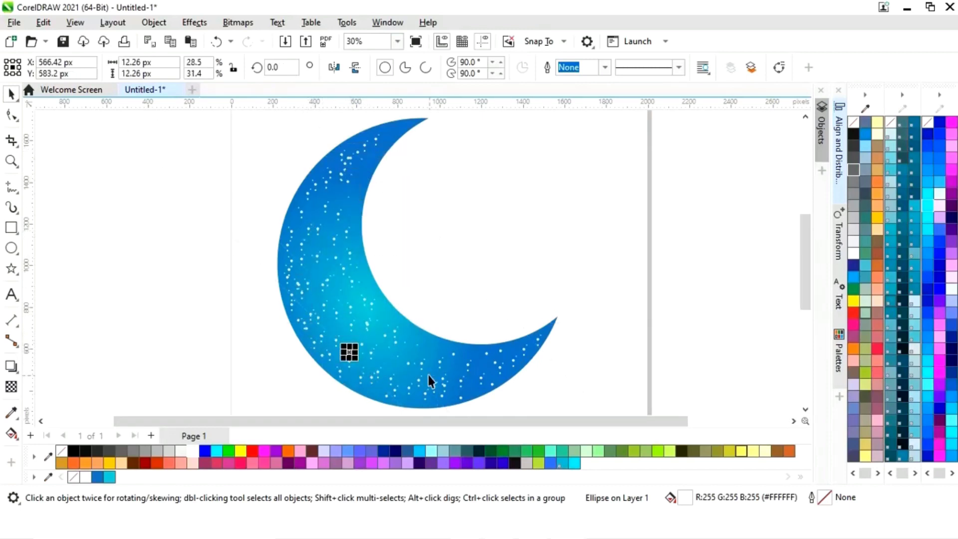
{"action": "left_click", "coordinate": [421, 376]}
{"action": "left_click_drag", "start_coordinate": [423, 388], "coordinate": [375, 391]}
{"action": "left_click_drag", "start_coordinate": [375, 324], "coordinate": [359, 165]}
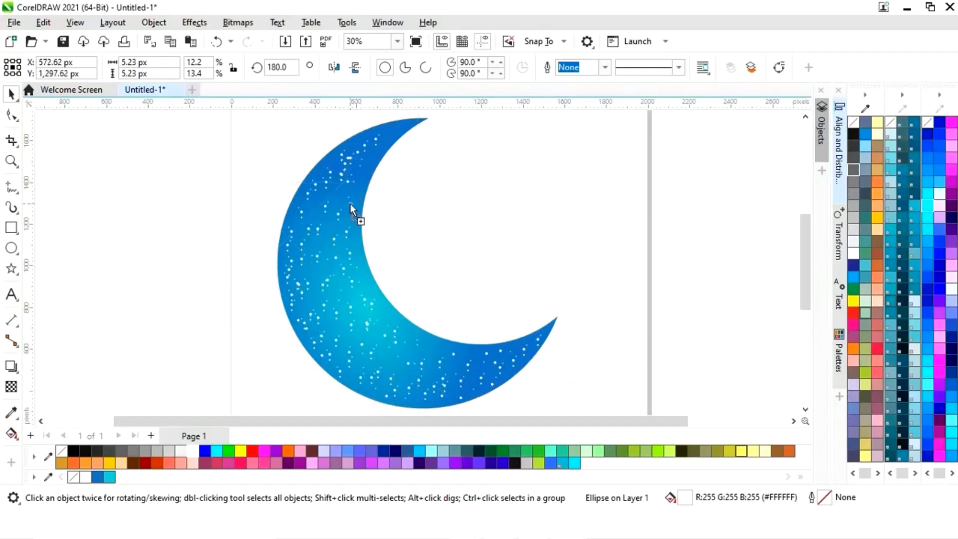
{"action": "left_click", "coordinate": [593, 240]}
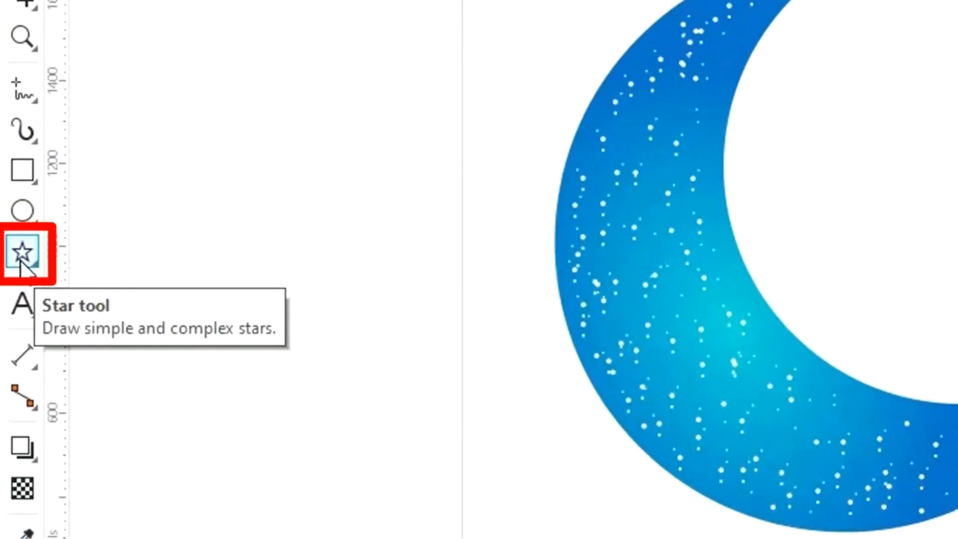
Draw a four-pointed star about 666 px across in the opening of the crescent
{"action": "left_click", "coordinate": [29, 271]}
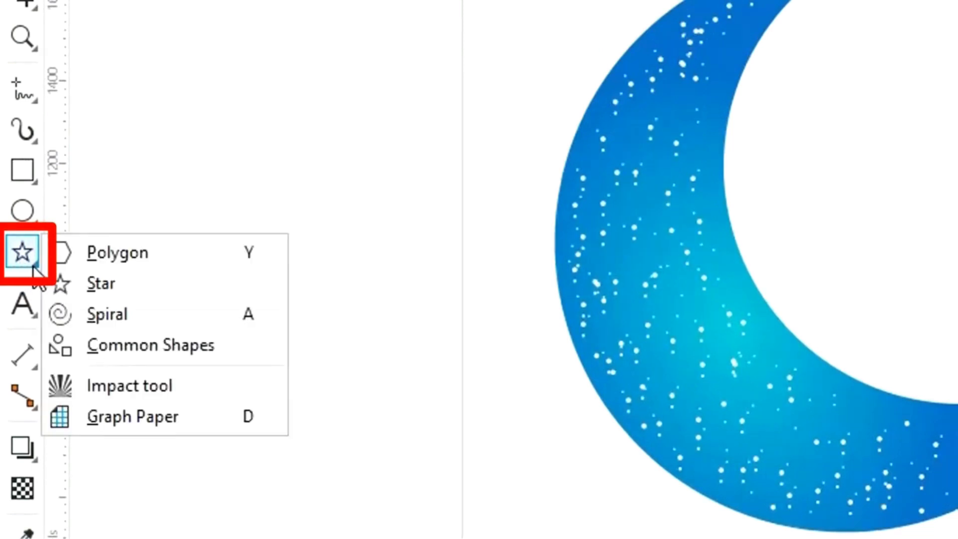
{"action": "left_click", "coordinate": [87, 289]}
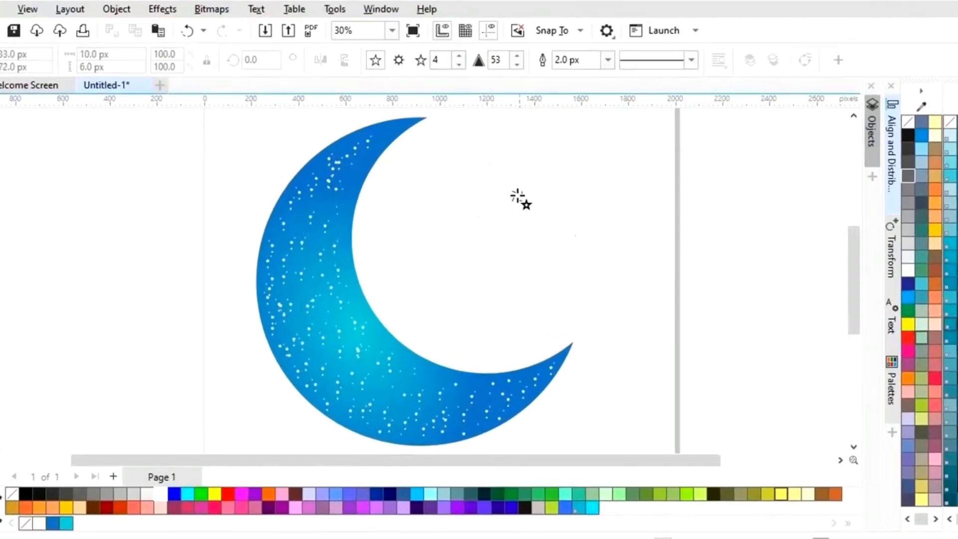
{"action": "left_click_drag", "start_coordinate": [508, 188], "coordinate": [510, 266]}
{"action": "left_click_drag", "start_coordinate": [549, 342], "coordinate": [555, 325]}
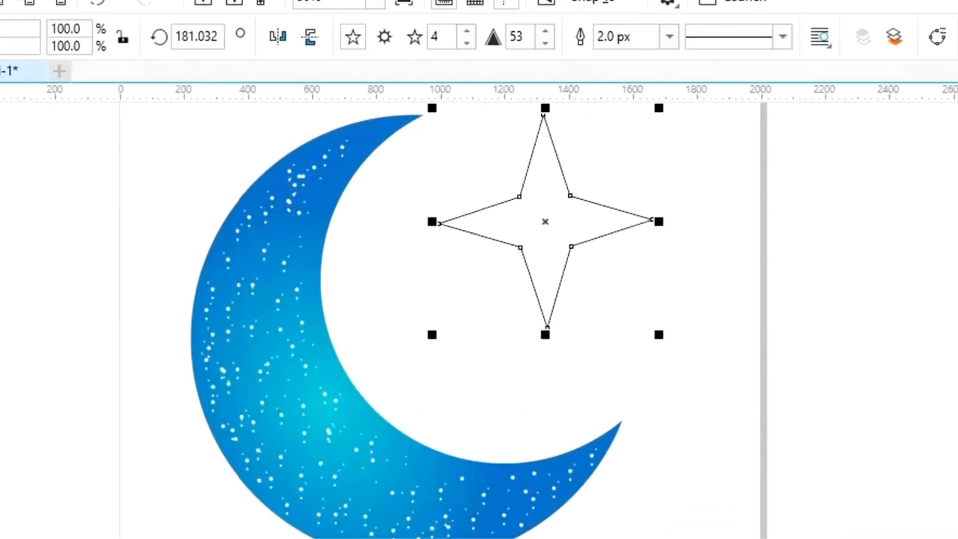
Set the four-pointed star's sharpness to 80
{"action": "scroll", "coordinate": [479, 319], "scroll_direction": "up", "scroll_amount": 2}
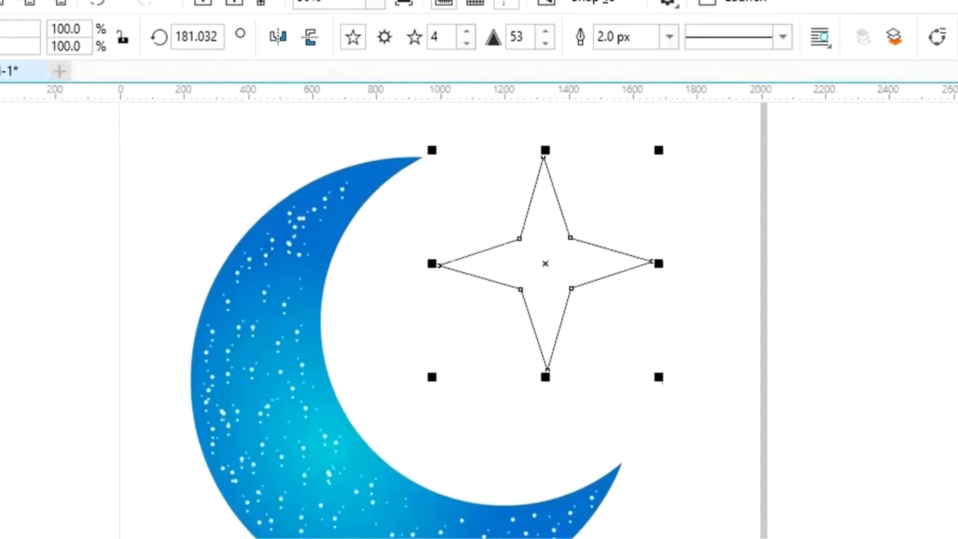
{"action": "left_click", "coordinate": [546, 33]}
{"action": "left_click", "coordinate": [546, 33]}
{"action": "left_click", "coordinate": [546, 33]}
{"action": "left_click", "coordinate": [547, 33]}
{"action": "left_click", "coordinate": [546, 33]}
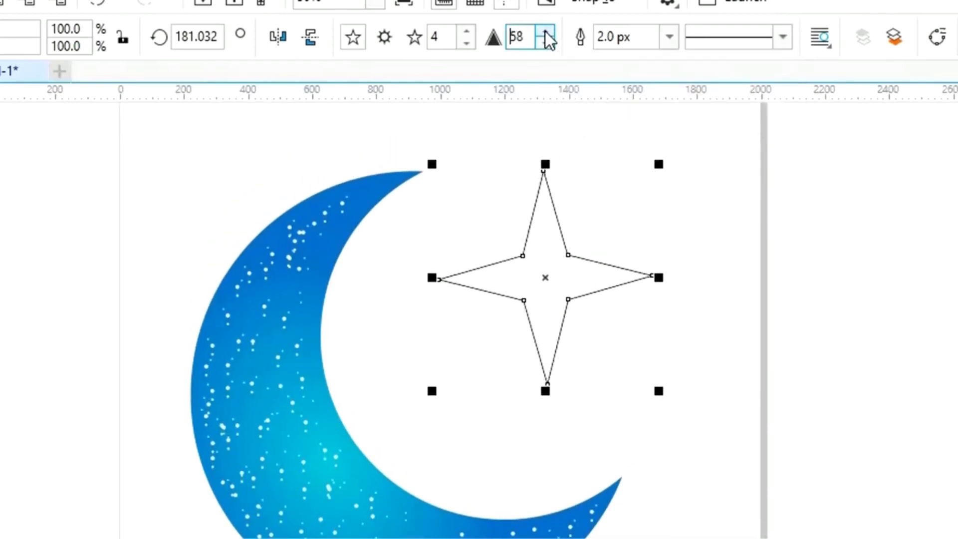
{"action": "left_click", "coordinate": [547, 33]}
{"action": "left_click", "coordinate": [546, 33]}
{"action": "left_click", "coordinate": [546, 33]}
{"action": "left_click", "coordinate": [546, 33]}
{"action": "left_click", "coordinate": [546, 33]}
{"action": "left_click", "coordinate": [546, 33]}
{"action": "left_click", "coordinate": [546, 33]}
{"action": "left_click", "coordinate": [546, 32]}
{"action": "left_click", "coordinate": [546, 32]}
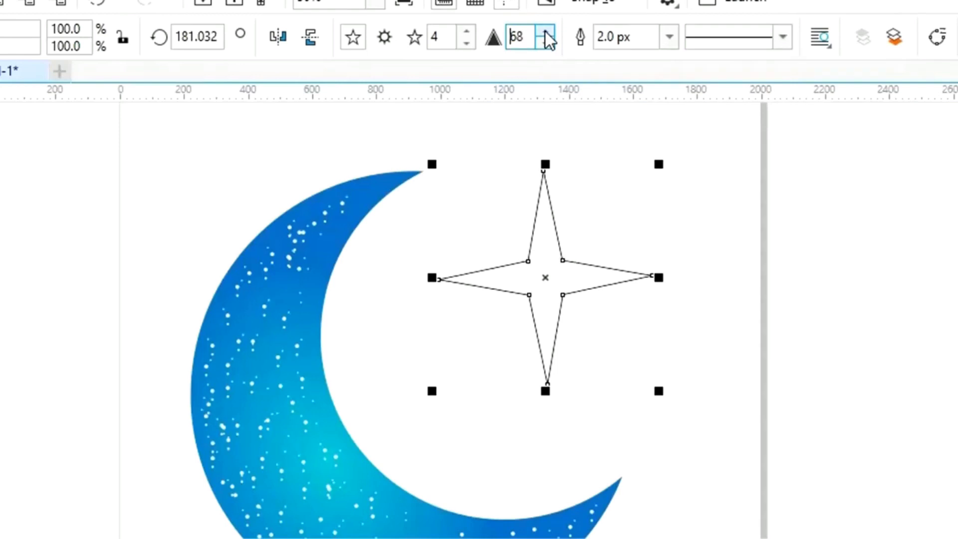
{"action": "left_click", "coordinate": [546, 33]}
{"action": "left_click", "coordinate": [546, 33]}
{"action": "left_click", "coordinate": [546, 32]}
{"action": "left_click", "coordinate": [546, 33]}
{"action": "left_click", "coordinate": [546, 33]}
{"action": "left_click", "coordinate": [546, 33]}
{"action": "left_click", "coordinate": [546, 32]}
{"action": "left_click", "coordinate": [546, 33]}
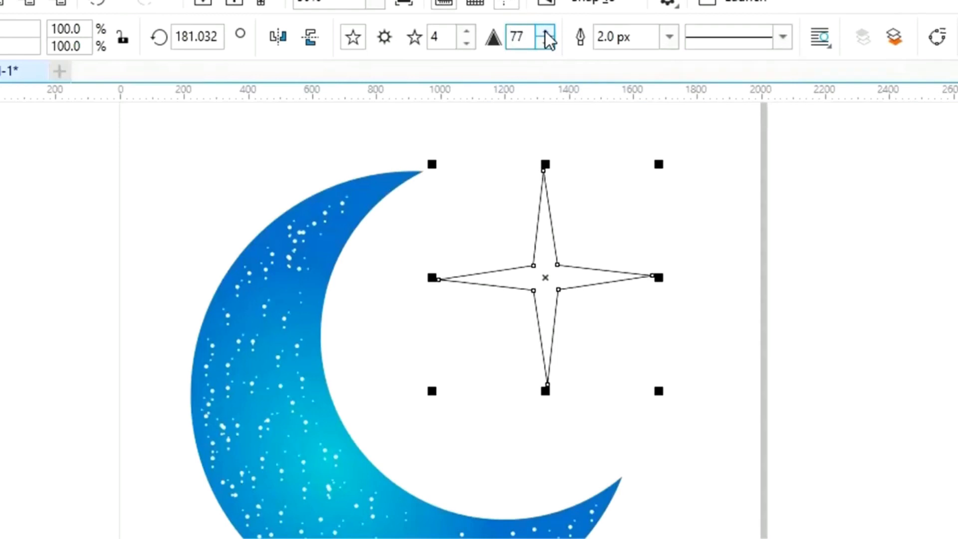
{"action": "left_click", "coordinate": [546, 33]}
{"action": "left_click", "coordinate": [546, 33]}
{"action": "left_click", "coordinate": [546, 33]}
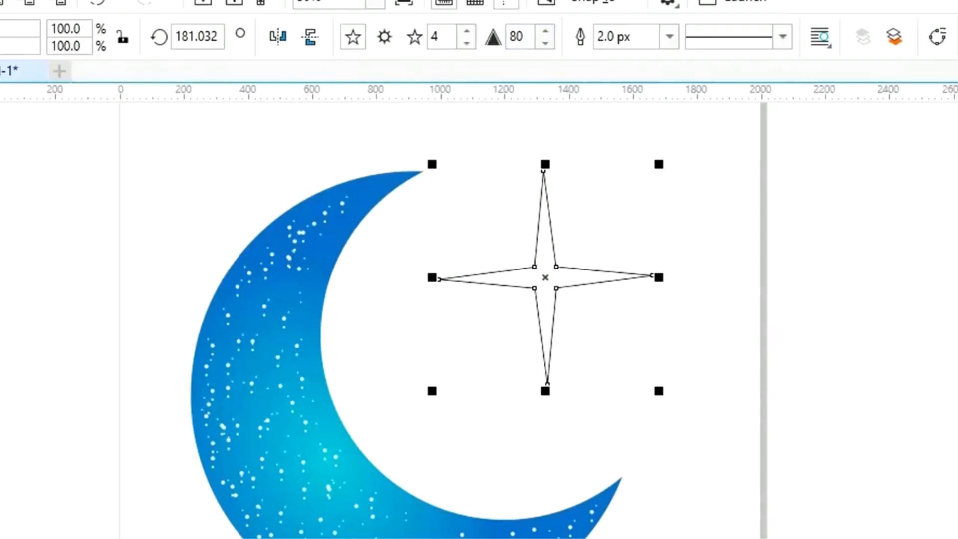
Fill the star with turquoise #1BD3D0, remove its outline and place a duplicate diagonally below it towards the page's right edge
{"action": "left_click", "coordinate": [71, 520]}
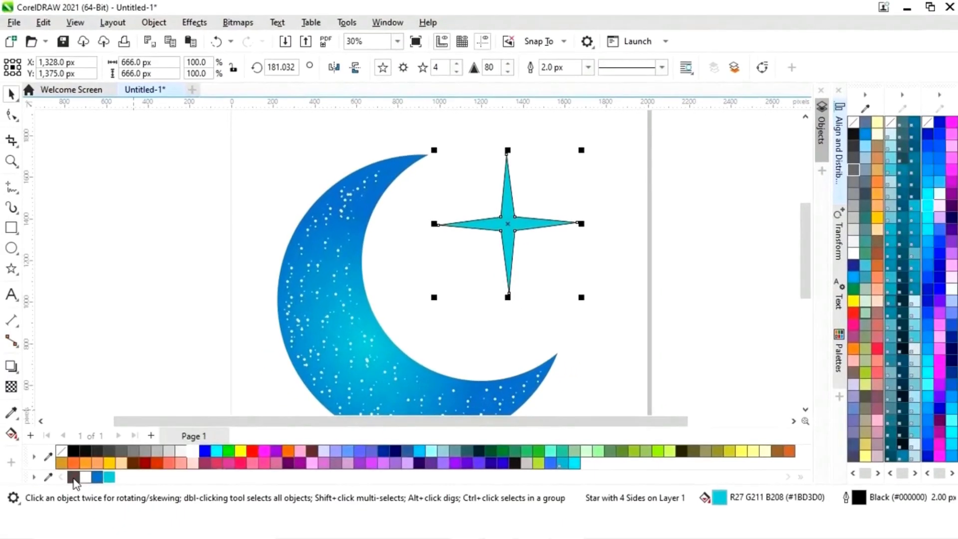
{"action": "right_click", "coordinate": [72, 478]}
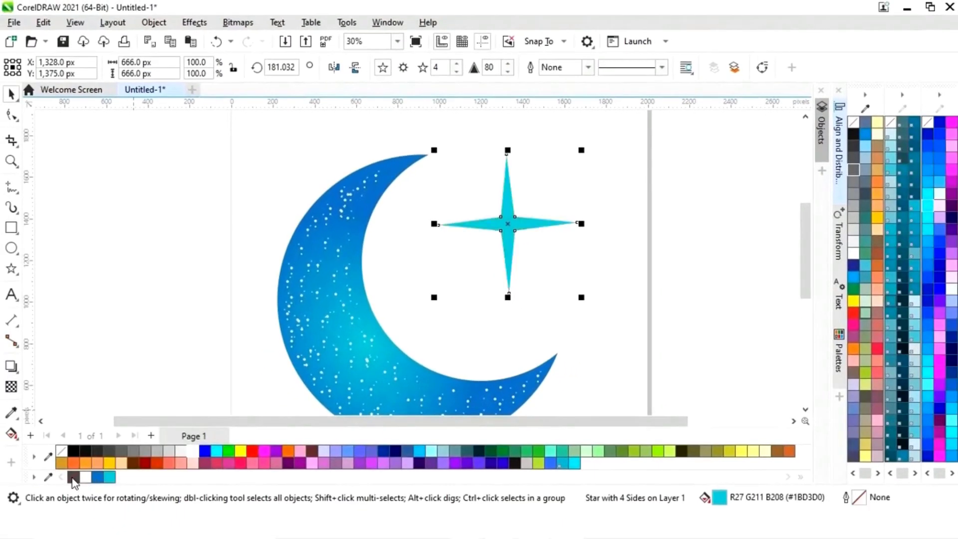
{"action": "left_click_drag", "start_coordinate": [507, 224], "coordinate": [599, 254]}
Apply a Gaussian Blur with a radius of about 10.4 pixels to the original star
{"action": "left_click", "coordinate": [503, 225]}
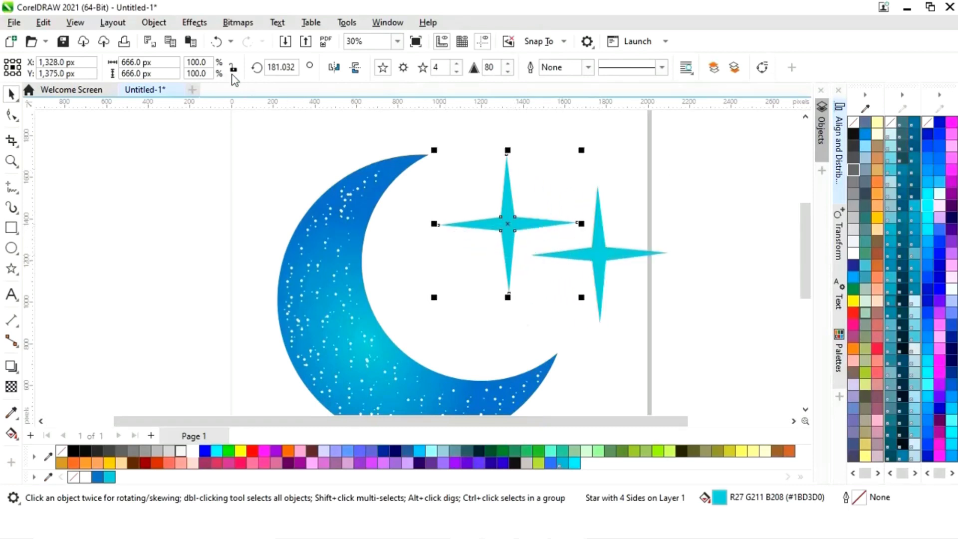
{"action": "left_click", "coordinate": [208, 26]}
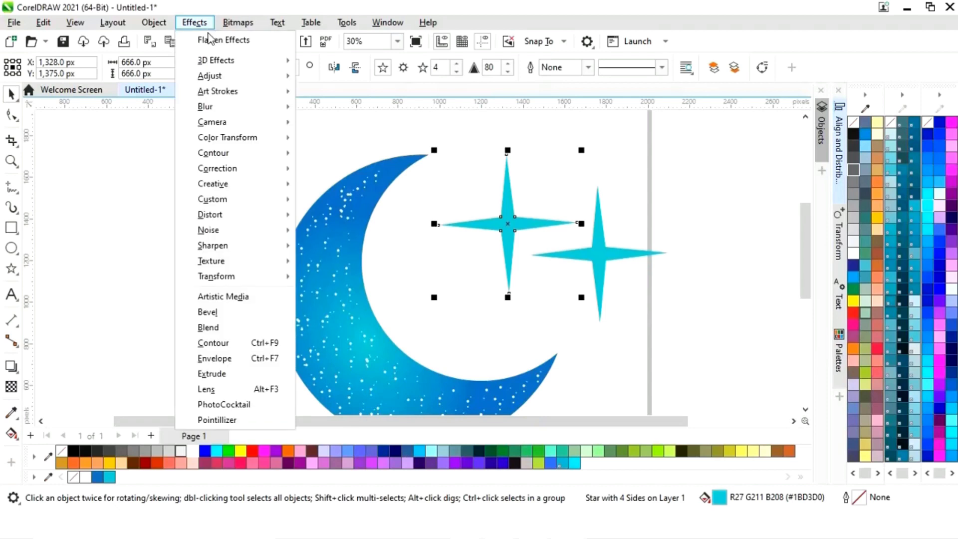
{"action": "mouse_move", "coordinate": [211, 108]}
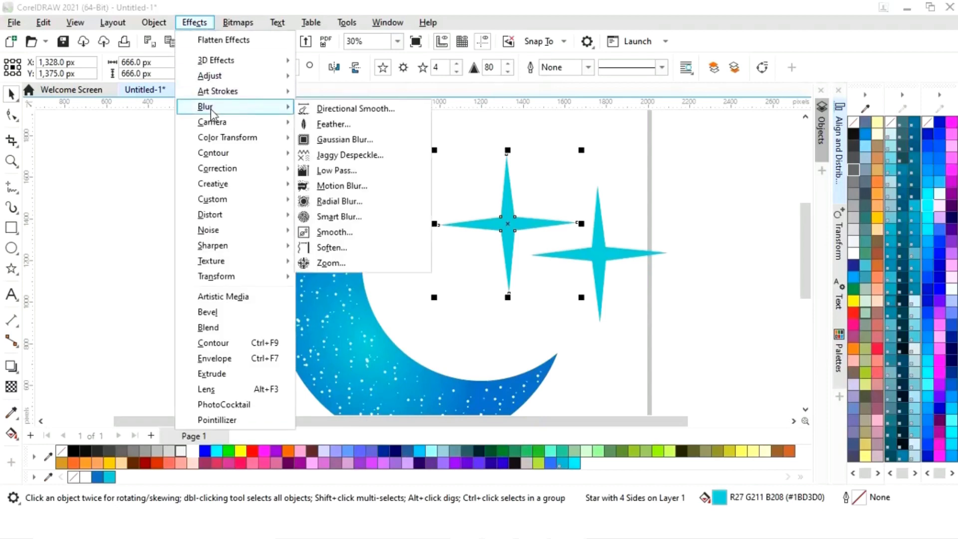
{"action": "left_click", "coordinate": [346, 144]}
{"action": "left_click_drag", "start_coordinate": [489, 218], "coordinate": [241, 195]}
{"action": "mouse_move", "coordinate": [170, 220]}
{"action": "left_mouse_down"}
{"action": "mouse_move", "coordinate": [182, 219]}
{"action": "mouse_move", "coordinate": [166, 222]}
{"action": "left_mouse_up"}
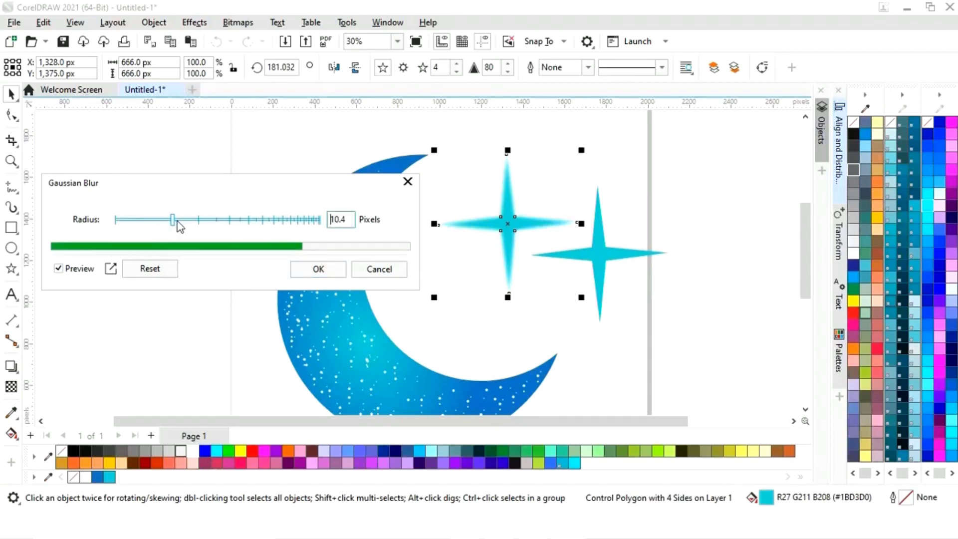
{"action": "left_click", "coordinate": [305, 267]}
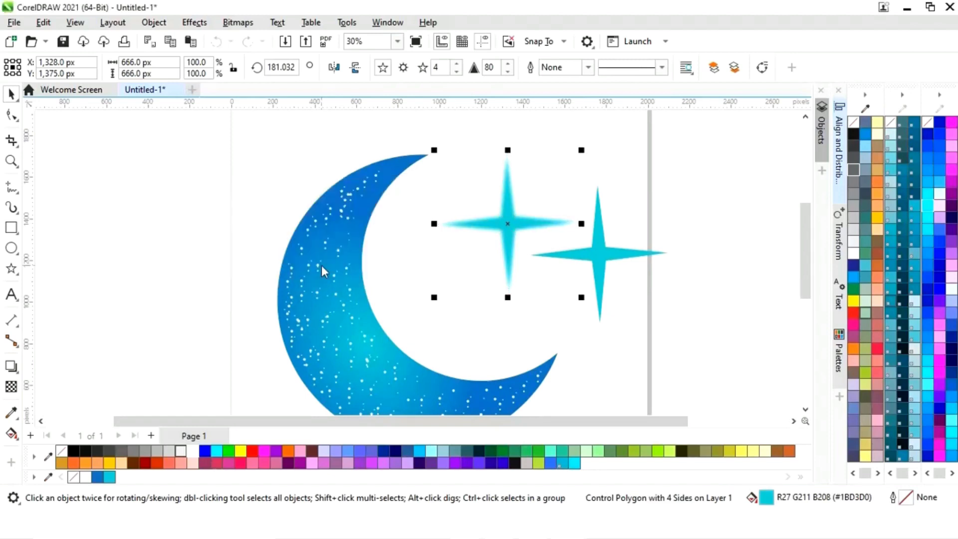
Set the duplicate star's sharpness to 84, shrink it to about 512 px and centre it on the blurred star
{"action": "left_click", "coordinate": [597, 257]}
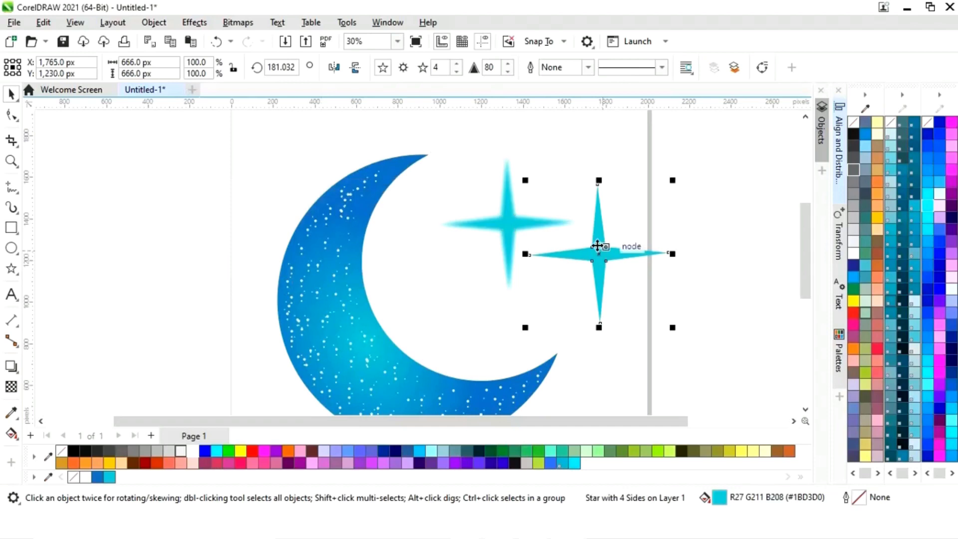
{"action": "left_click", "coordinate": [508, 64]}
{"action": "left_click", "coordinate": [508, 64]}
{"action": "left_click", "coordinate": [508, 64]}
{"action": "left_click_drag", "start_coordinate": [673, 180], "coordinate": [658, 189]}
{"action": "left_click_drag", "start_coordinate": [599, 253], "coordinate": [508, 221]}
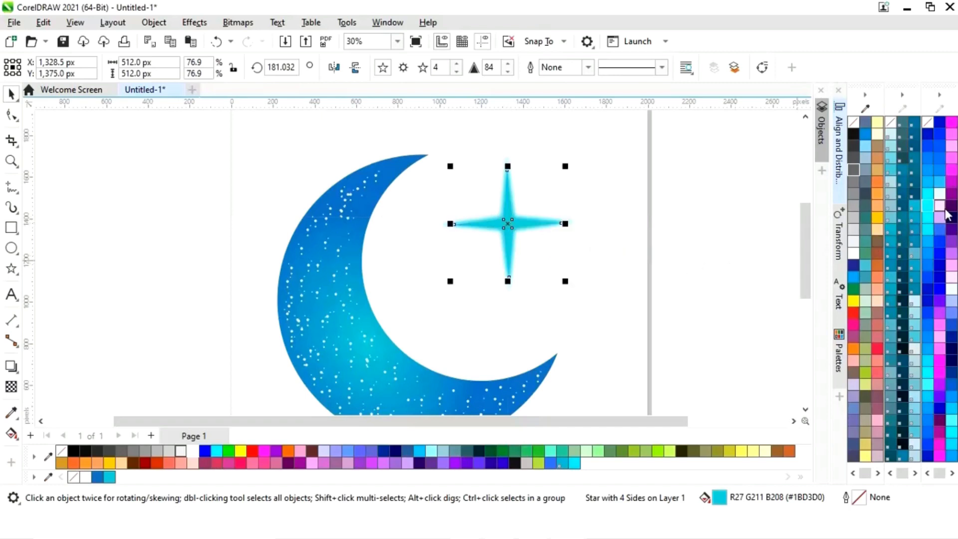
Fill the sharp star with bright cyan and group it with the blurred star
{"action": "left_click", "coordinate": [926, 205]}
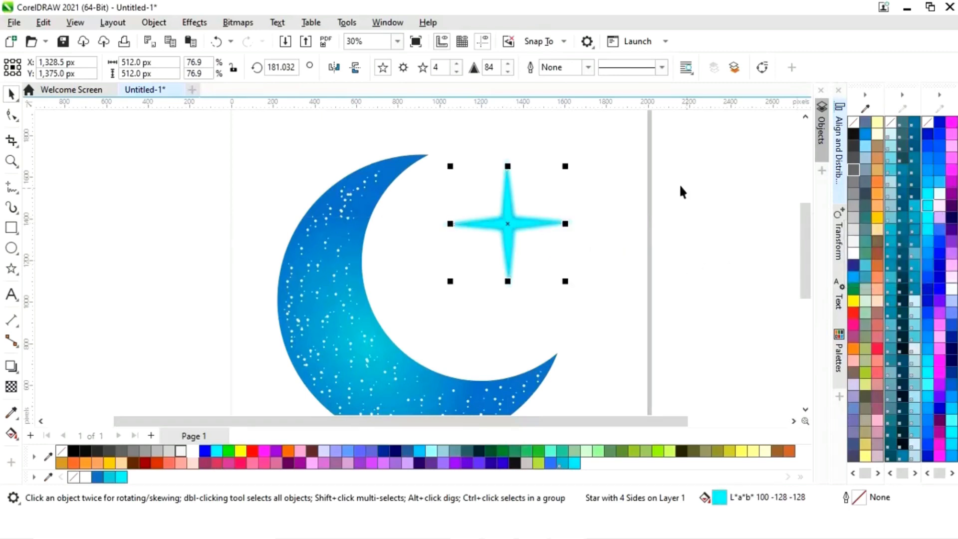
{"action": "left_click_drag", "start_coordinate": [640, 151], "coordinate": [421, 301]}
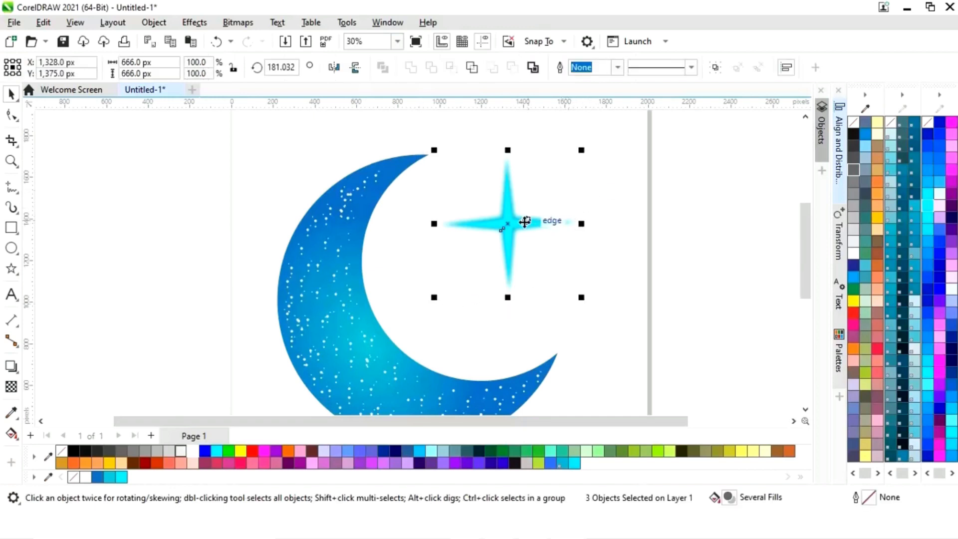
{"action": "right_click", "coordinate": [508, 222]}
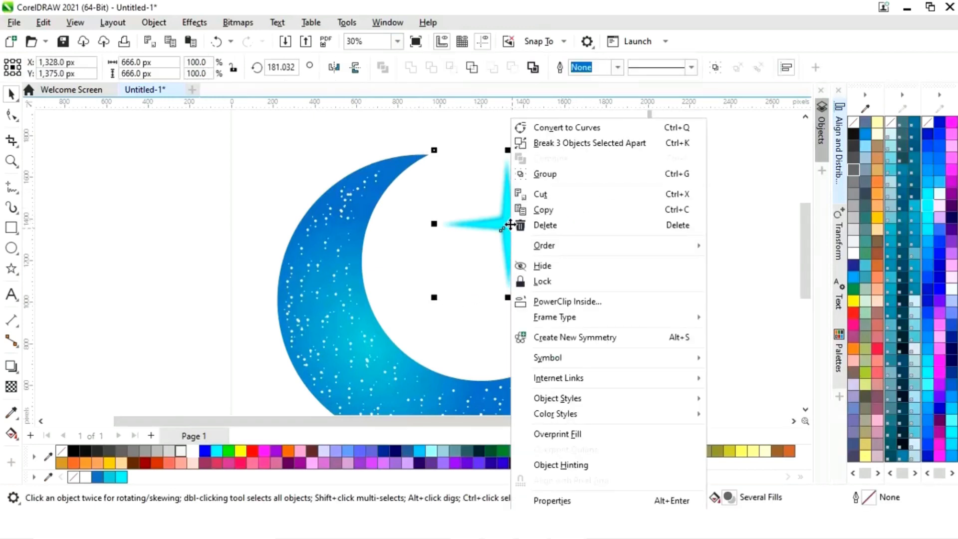
{"action": "left_click", "coordinate": [545, 175]}
Create a copy of the star group rotated about 45 degrees and shrink it to form shorter diagonal rays
{"action": "left_click", "coordinate": [508, 227]}
{"action": "left_click_drag", "start_coordinate": [586, 150], "coordinate": [569, 227]}
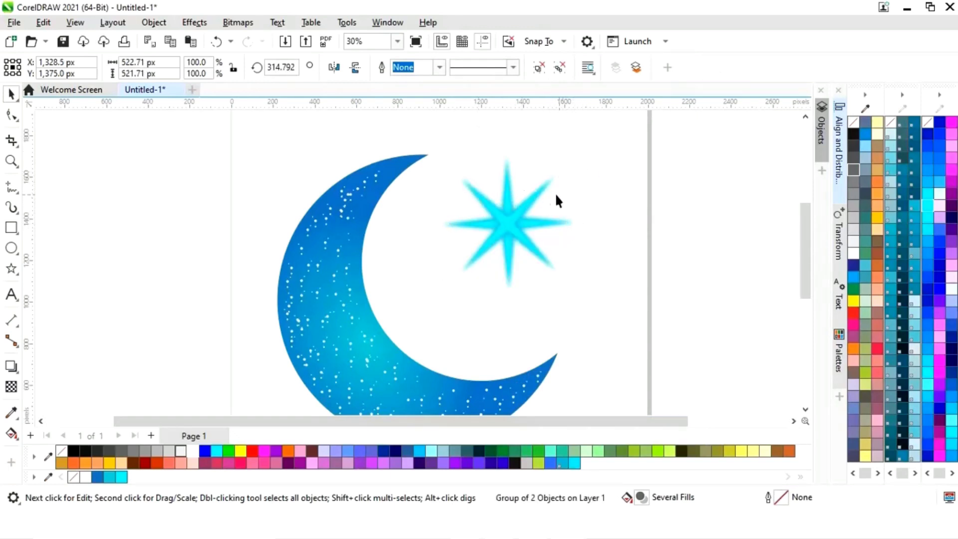
{"action": "left_click", "coordinate": [529, 200]}
{"action": "left_click_drag", "start_coordinate": [572, 170], "coordinate": [551, 183]}
Scale the whole eight-pointed star down to about 421 px and move it onto the inner edge of the crescent's lower horn
{"action": "left_click_drag", "start_coordinate": [626, 134], "coordinate": [490, 257]}
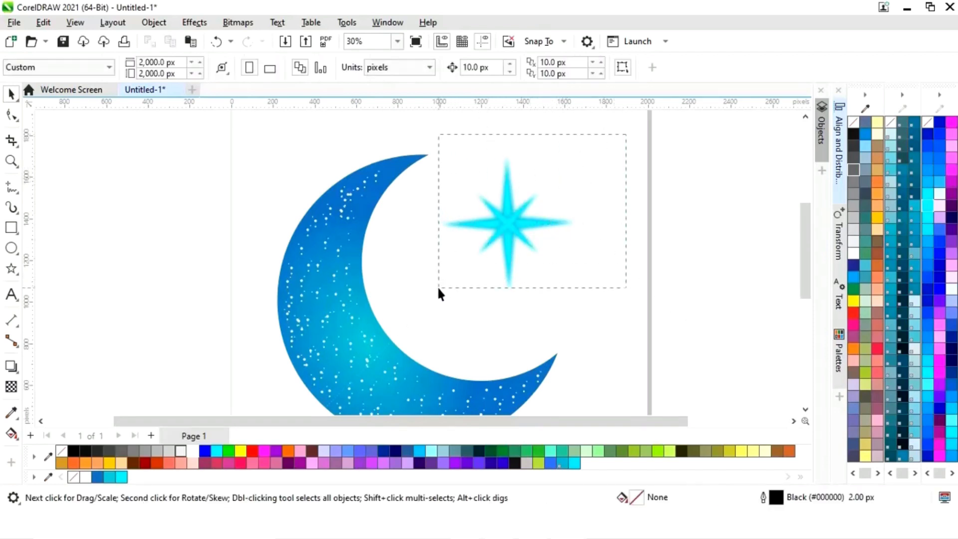
{"action": "left_click_drag", "start_coordinate": [438, 288], "coordinate": [439, 289]}
{"action": "left_click_drag", "start_coordinate": [650, 136], "coordinate": [561, 207]}
{"action": "left_click_drag", "start_coordinate": [425, 294], "coordinate": [425, 294]}
{"action": "left_click_drag", "start_coordinate": [582, 149], "coordinate": [556, 175]}
{"action": "left_click_drag", "start_coordinate": [510, 228], "coordinate": [481, 388]}
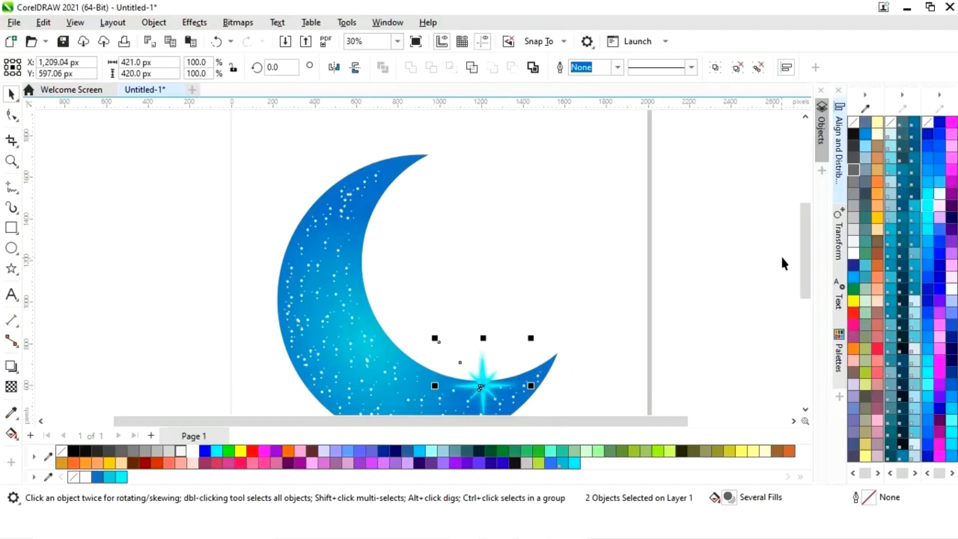
Place a copy of the eight-pointed star on the crescent's outer left edge and resize it to about 403 px
{"action": "left_click_drag", "start_coordinate": [802, 251], "coordinate": [795, 271]}
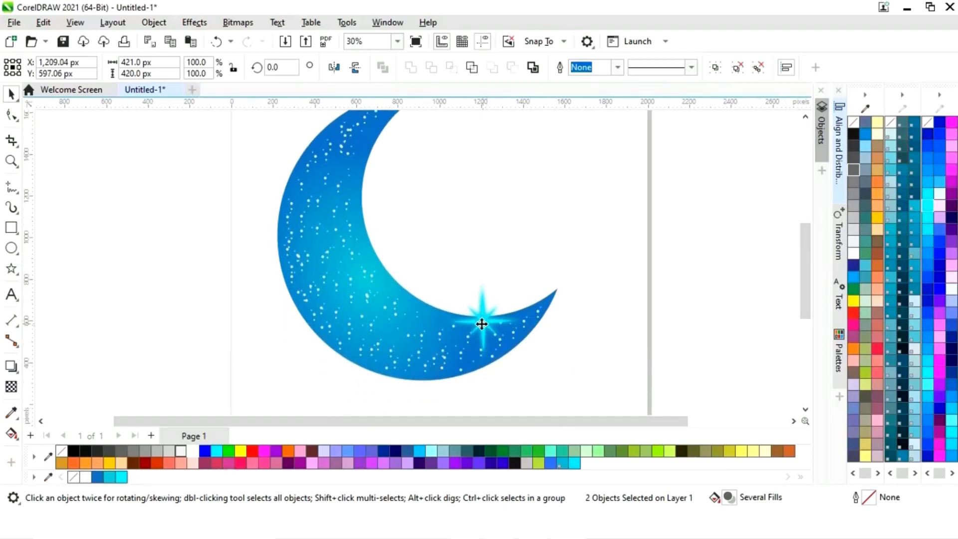
{"action": "left_click_drag", "start_coordinate": [479, 330], "coordinate": [295, 289]}
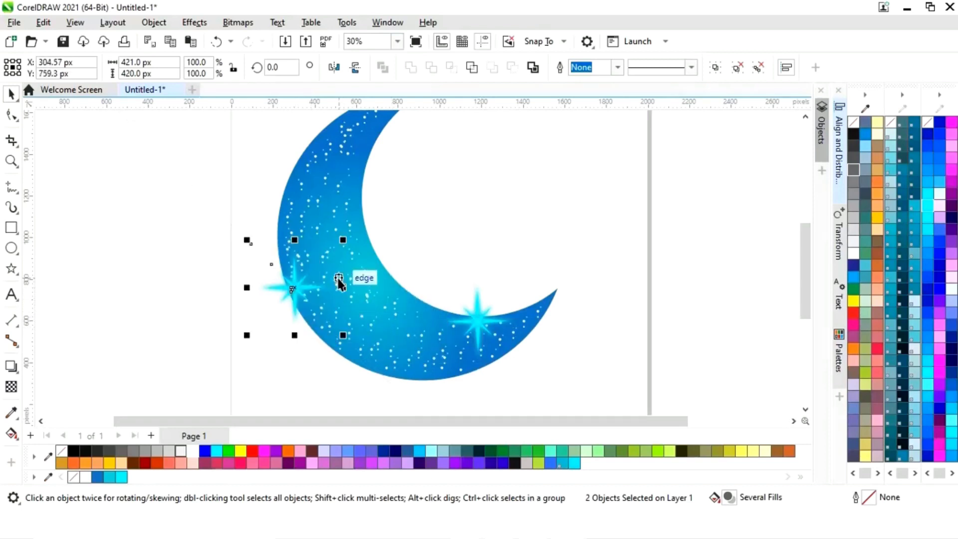
{"action": "left_click_drag", "start_coordinate": [343, 244], "coordinate": [353, 231]}
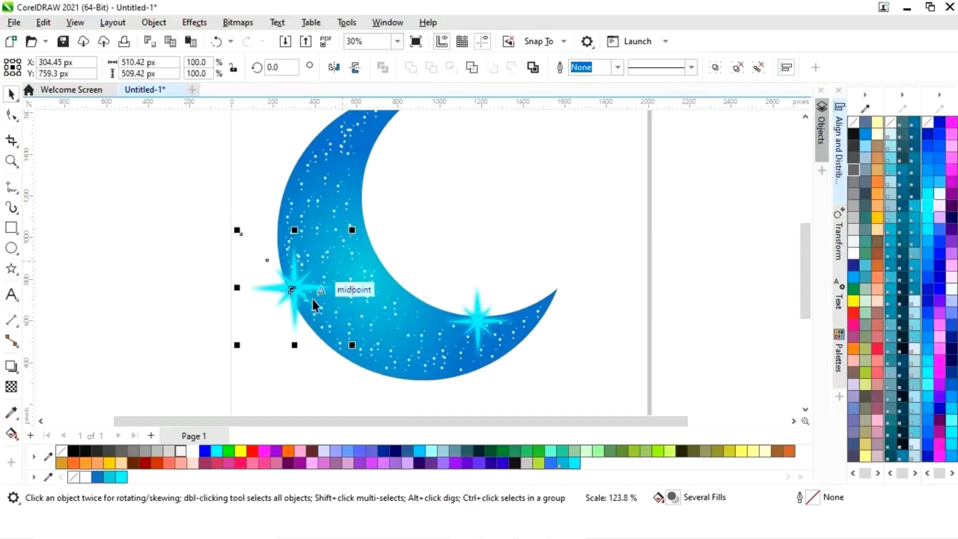
{"action": "left_click_drag", "start_coordinate": [296, 285], "coordinate": [296, 288]}
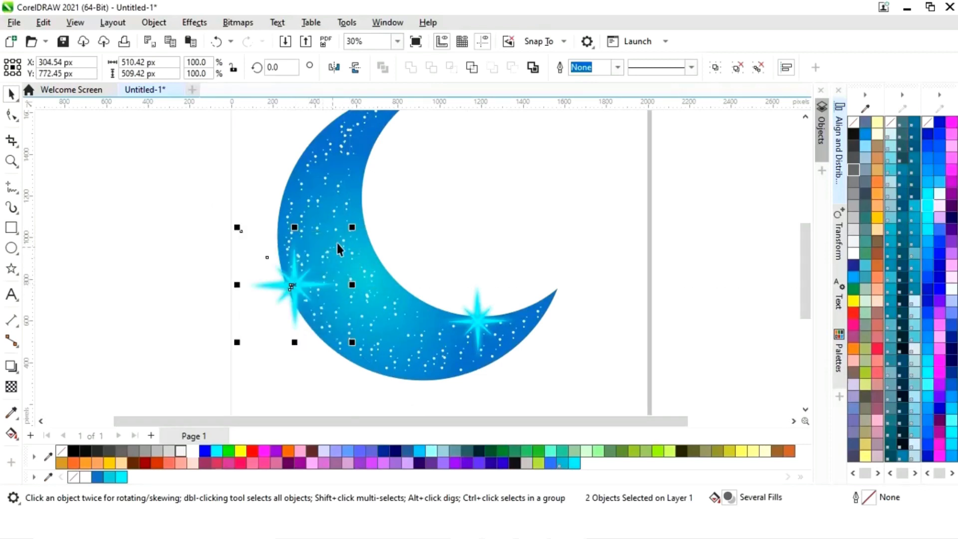
{"action": "left_click_drag", "start_coordinate": [352, 231], "coordinate": [341, 238]}
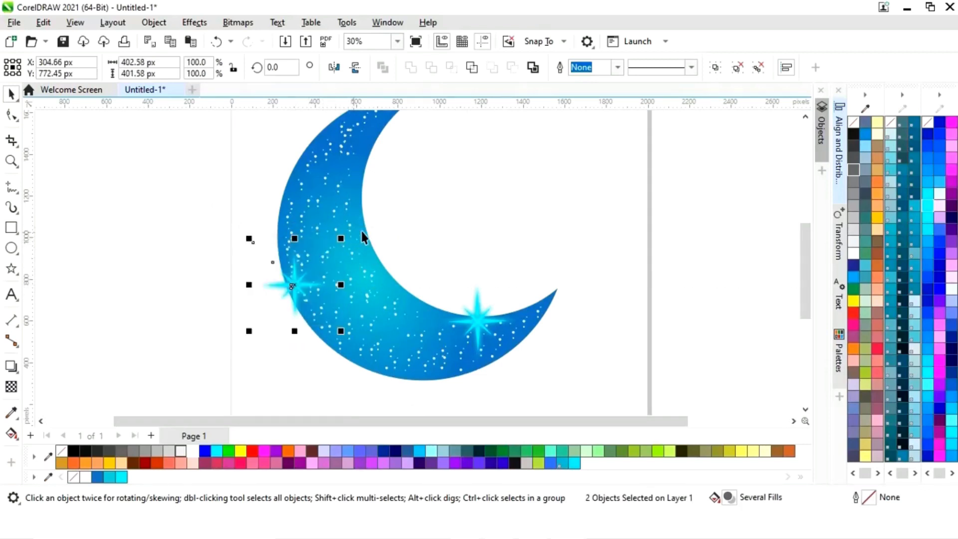
Place another copy of the star higher up inside the crescent's body and shrink it into a smaller star
{"action": "left_click_drag", "start_coordinate": [294, 287], "coordinate": [329, 205]}
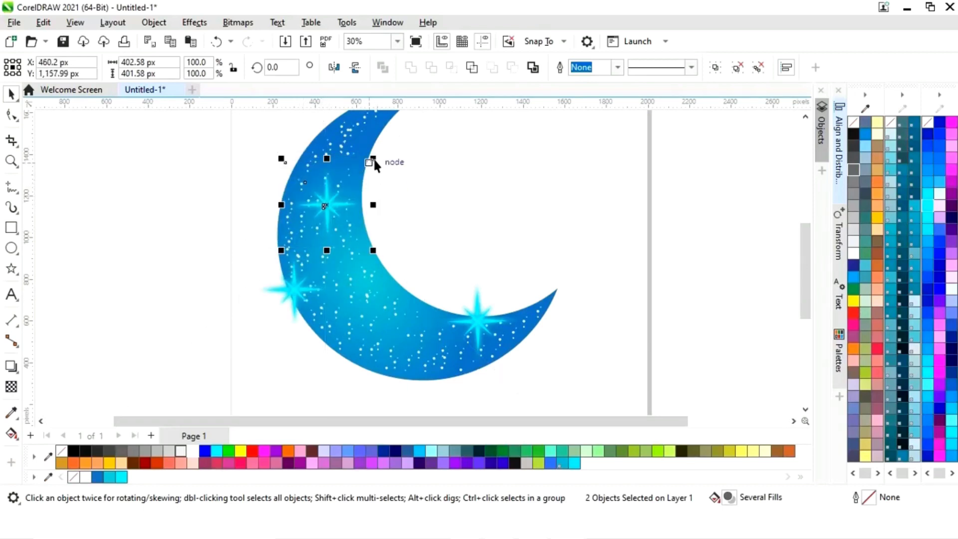
{"action": "left_click_drag", "start_coordinate": [373, 159], "coordinate": [361, 174]}
{"action": "left_click", "coordinate": [418, 185]}
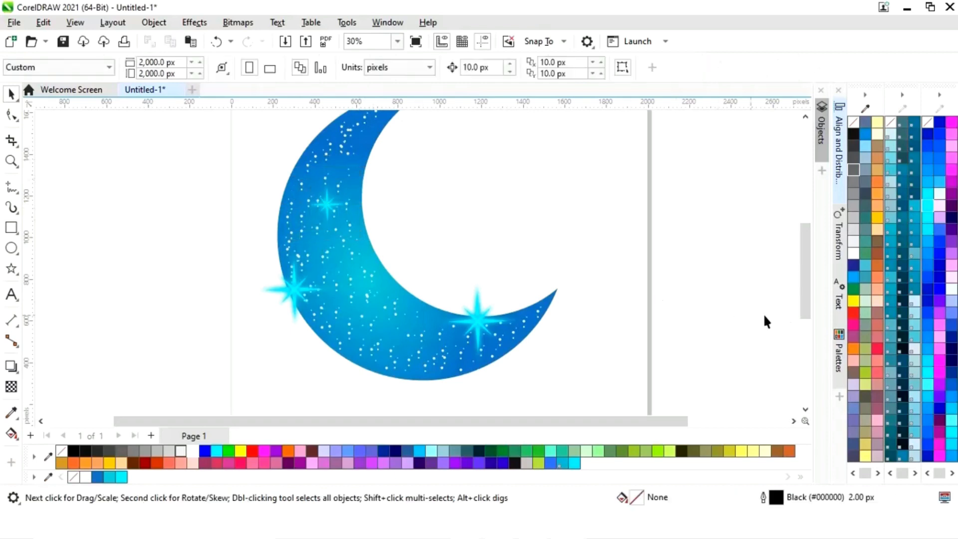
Select the crescent with all its dots and stars and move everything right and slightly up towards the page centre
{"action": "scroll", "coordinate": [771, 292], "scroll_direction": "down", "scroll_amount": 2}
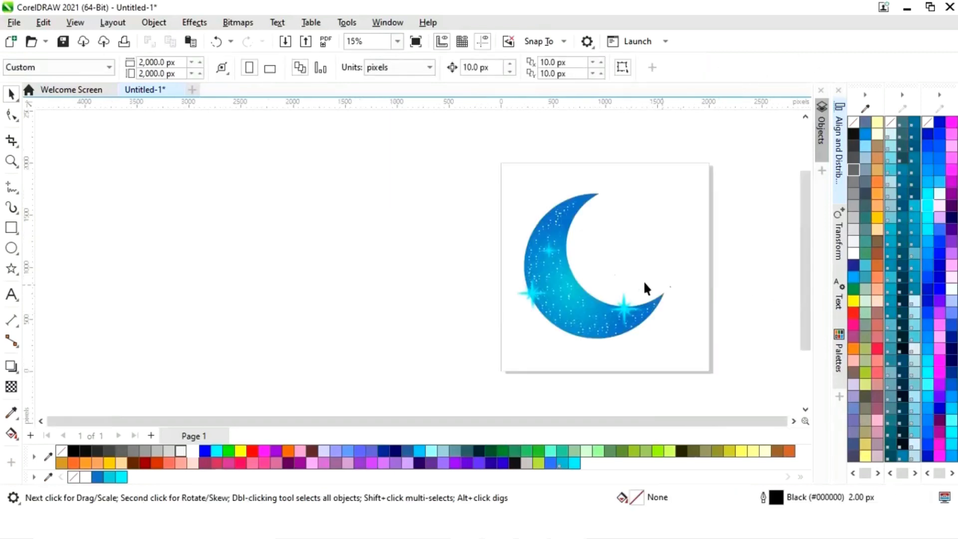
{"action": "key", "text": "z"}
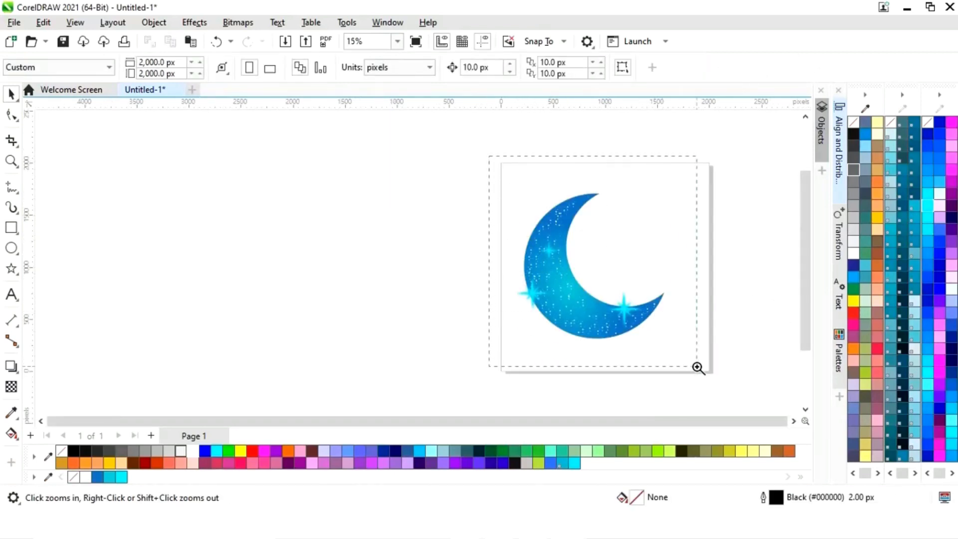
{"action": "key", "text": "shift+F4"}
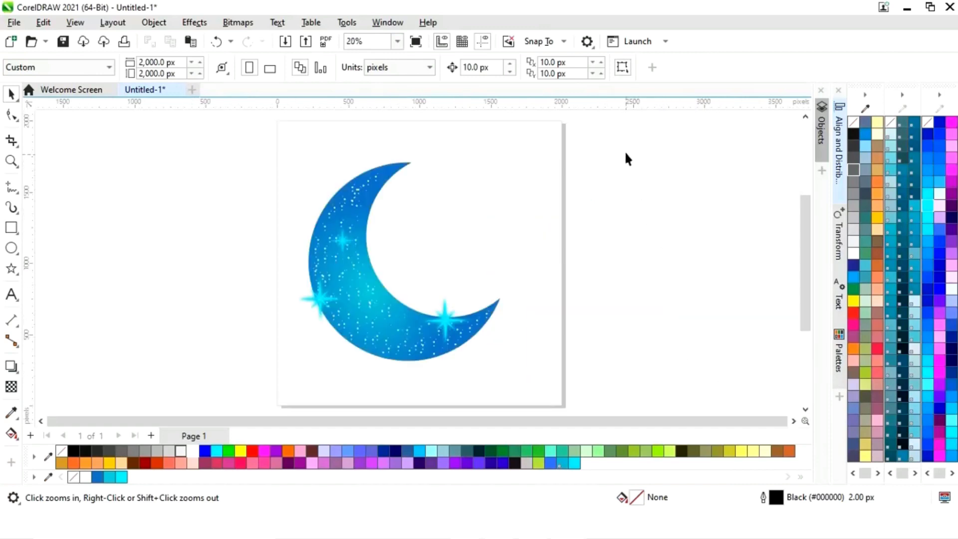
{"action": "left_click_drag", "start_coordinate": [265, 382], "coordinate": [264, 382]}
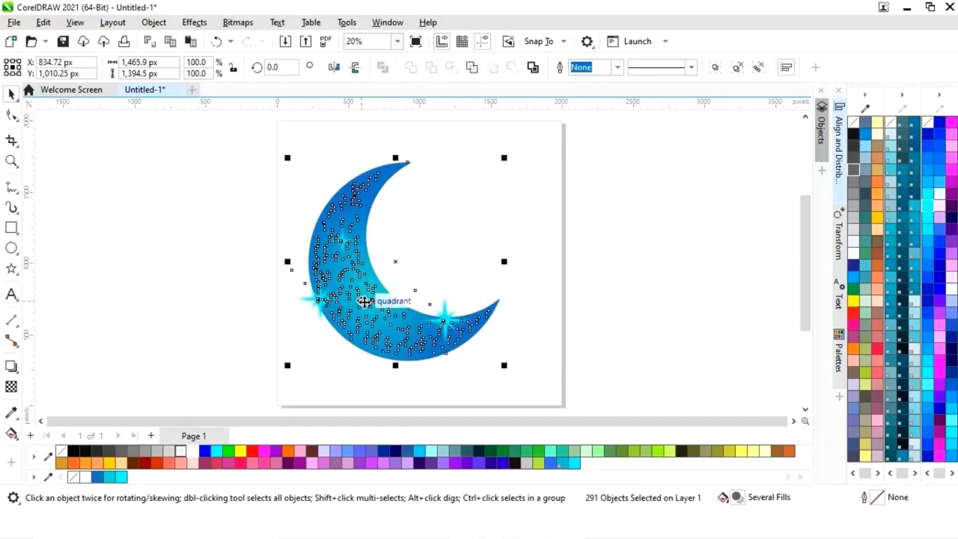
{"action": "left_click_drag", "start_coordinate": [362, 301], "coordinate": [380, 296]}
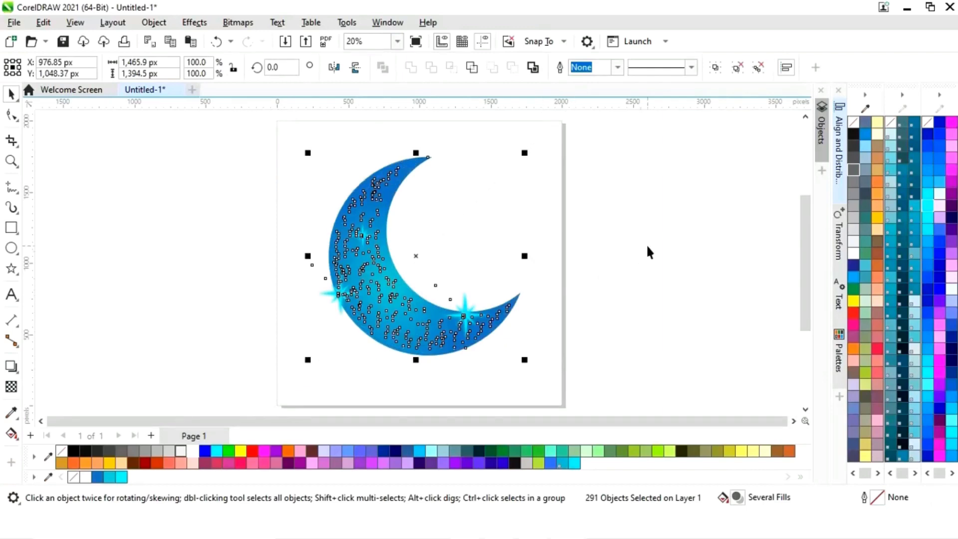
{"action": "left_click", "coordinate": [690, 265]}
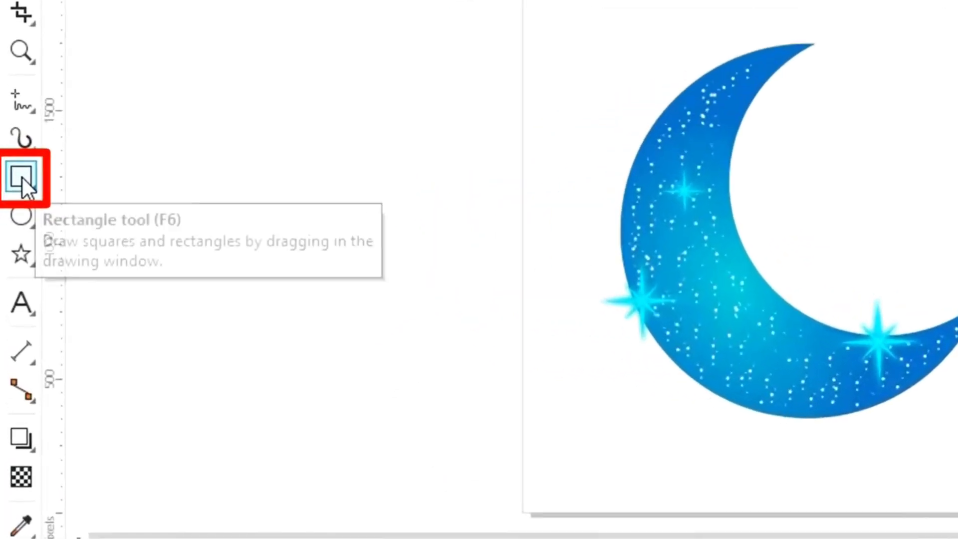
Draw a square of about 1,989 px over the page and give it an elliptical fountain fill spreading from its middle
{"action": "left_click", "coordinate": [11, 228]}
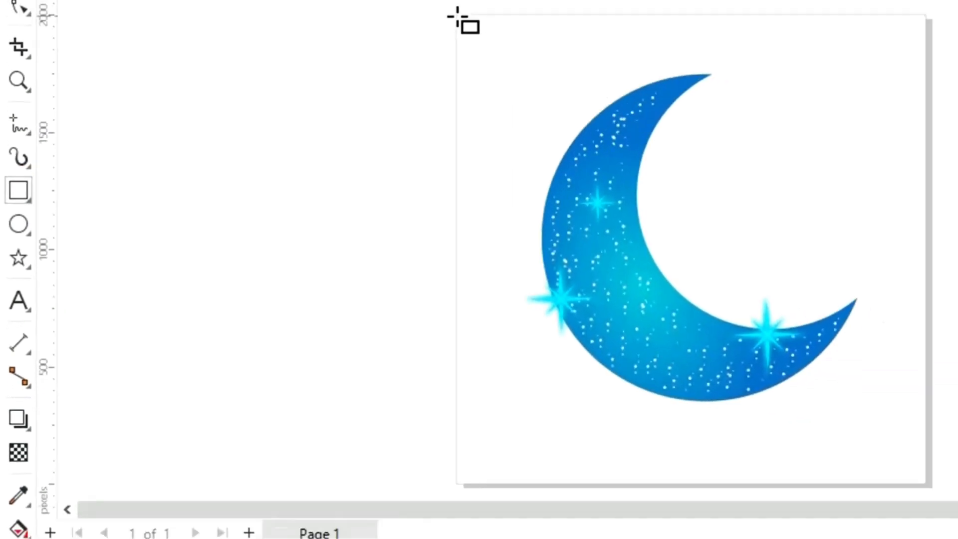
{"action": "left_click_drag", "start_coordinate": [277, 121], "coordinate": [561, 405]}
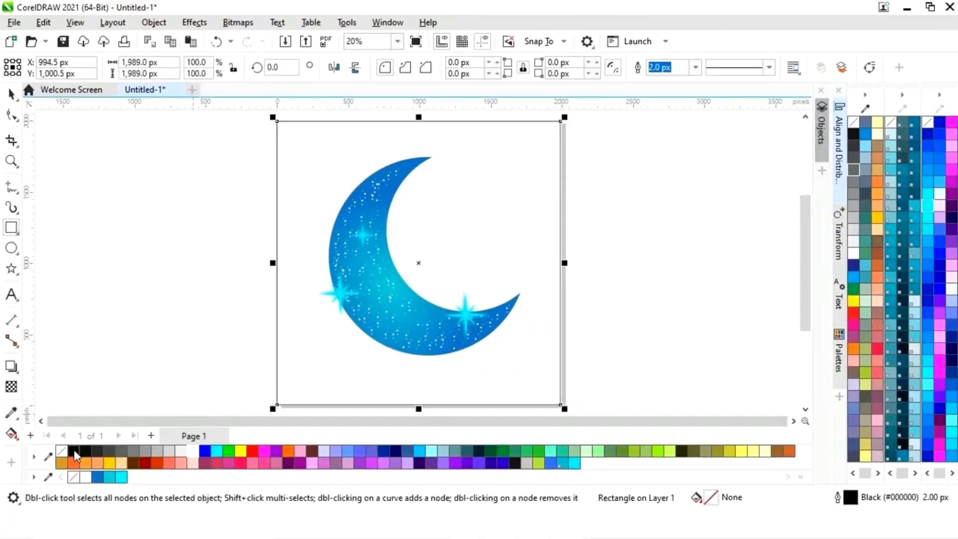
{"action": "left_click", "coordinate": [11, 432]}
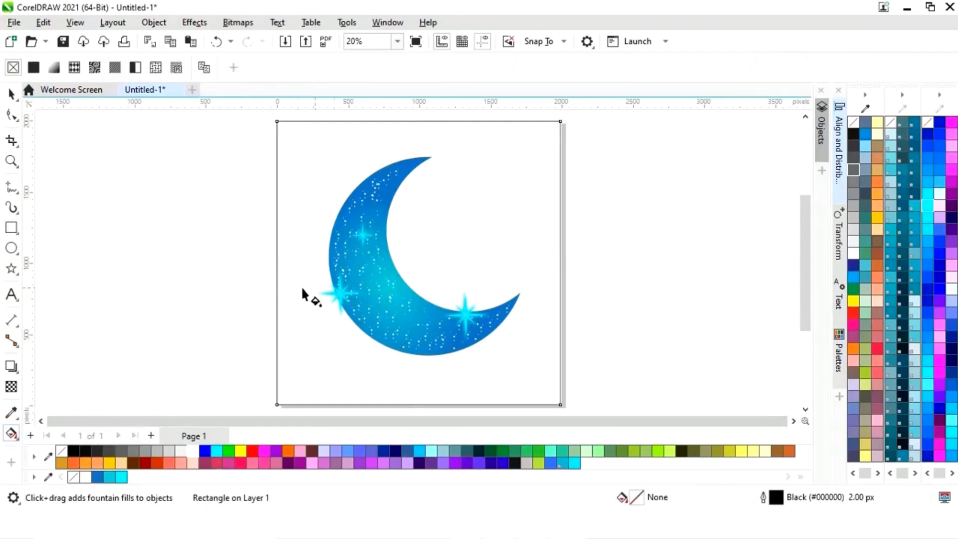
{"action": "left_click_drag", "start_coordinate": [408, 273], "coordinate": [560, 274]}
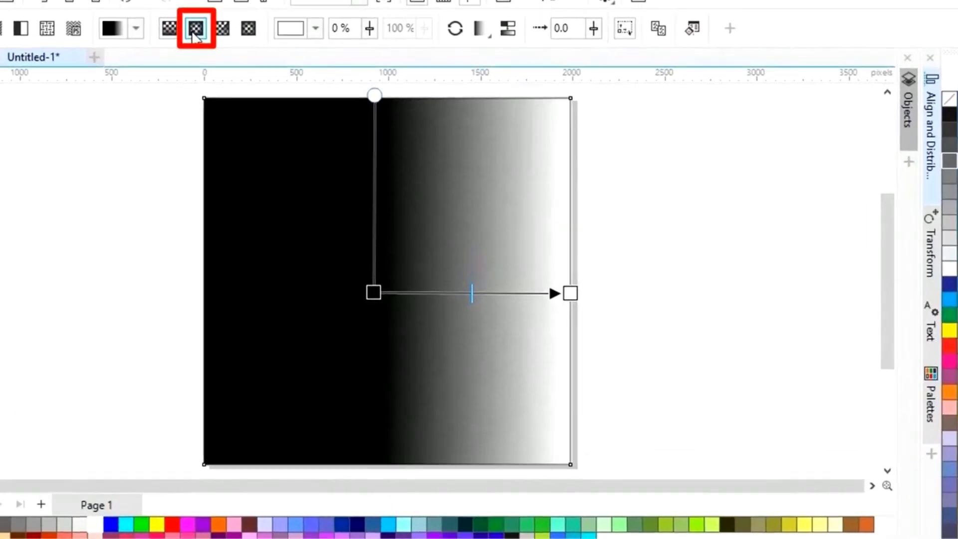
{"action": "left_click", "coordinate": [270, 67]}
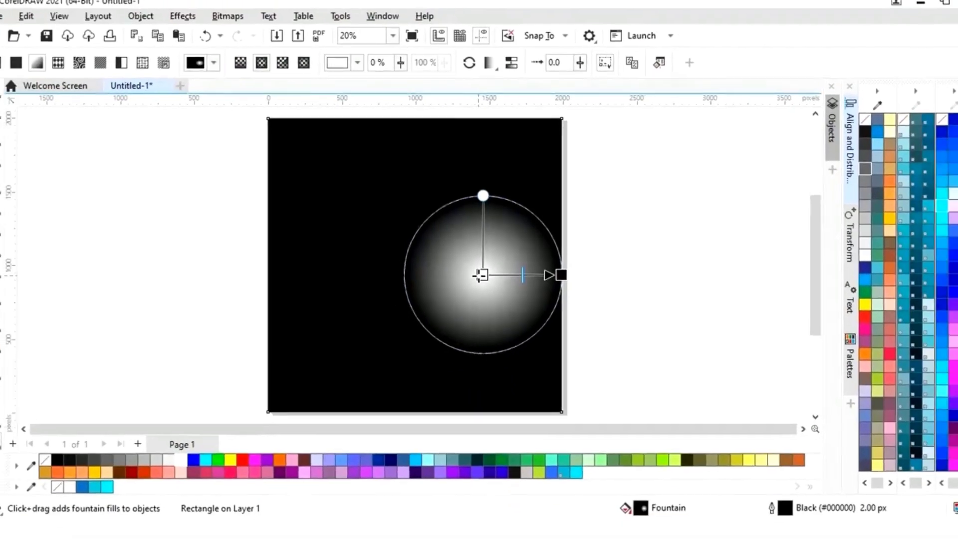
{"action": "left_click_drag", "start_coordinate": [480, 274], "coordinate": [417, 272]}
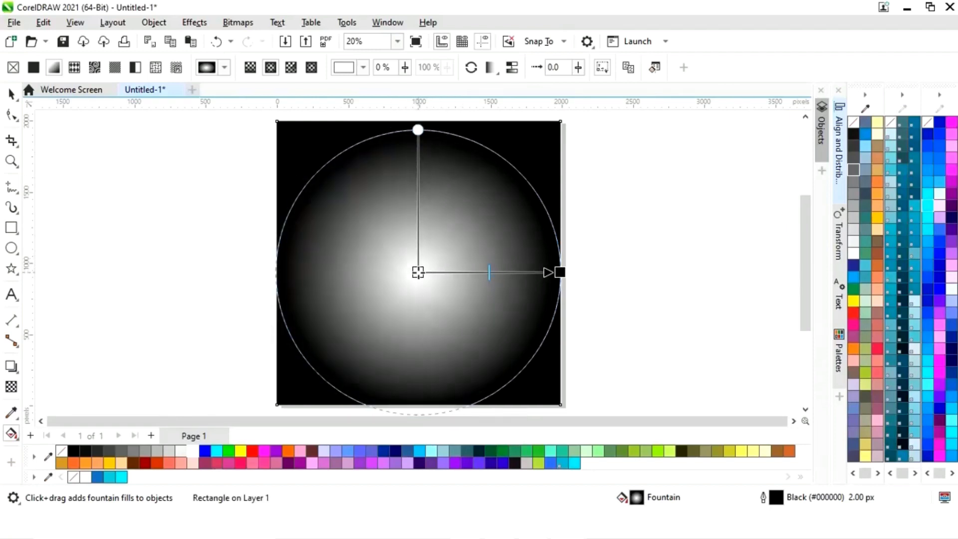
Set the centre colour of the square's fountain fill to the blue from the document palette
{"action": "left_click", "coordinate": [394, 289]}
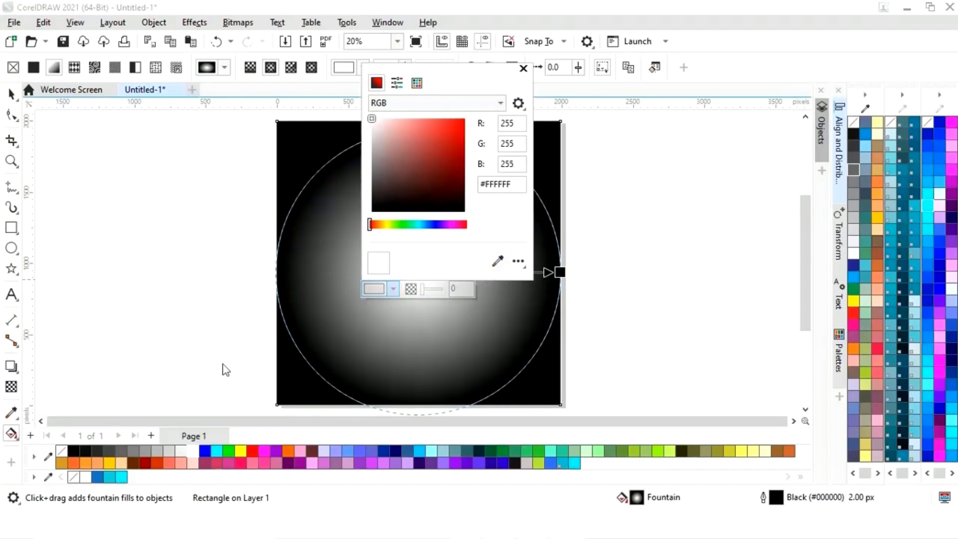
{"action": "left_click", "coordinate": [98, 476]}
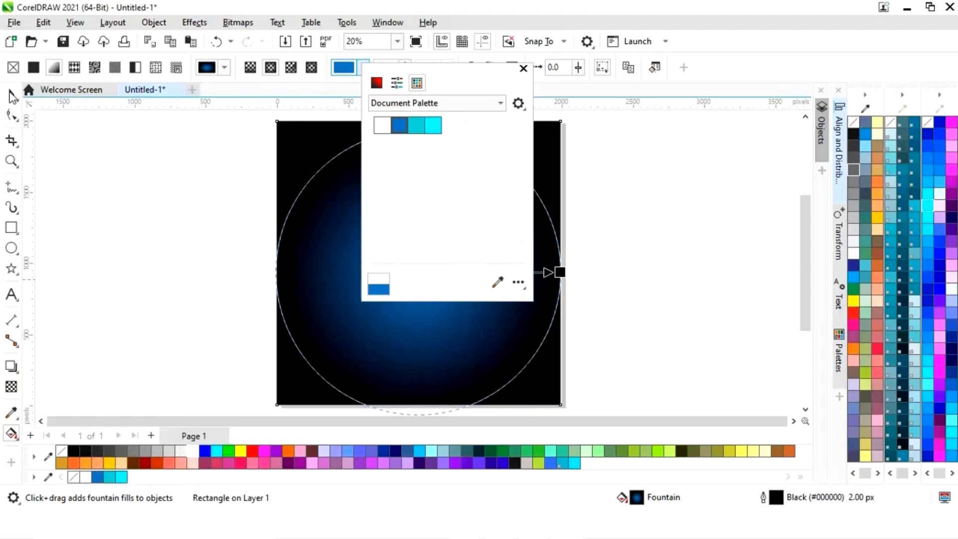
{"action": "left_click", "coordinate": [10, 91]}
{"action": "left_click", "coordinate": [99, 194]}
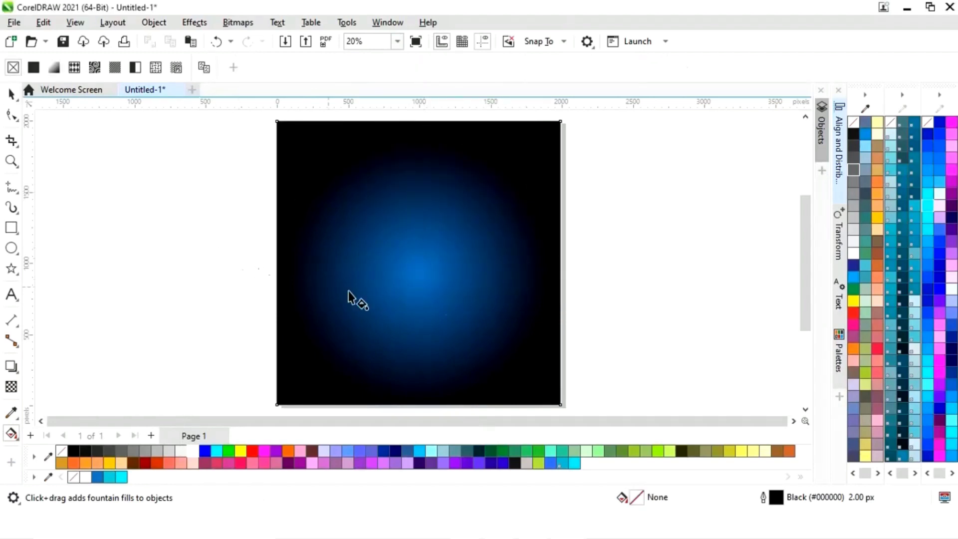
Align the gradient's centre and outer end horizontally with the square's exact middle, and send the square behind the crescent artwork
{"action": "left_click", "coordinate": [437, 273]}
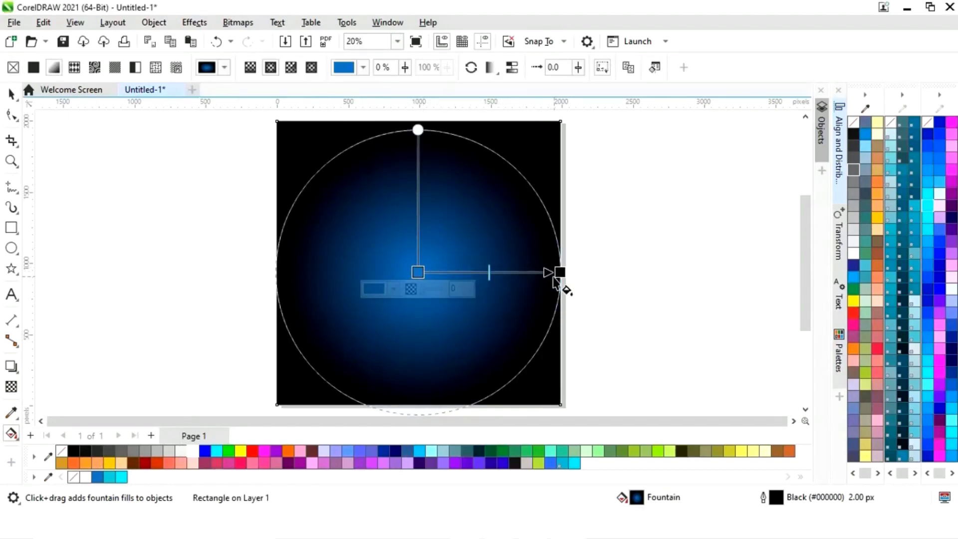
{"action": "left_click_drag", "start_coordinate": [418, 272], "coordinate": [418, 262]}
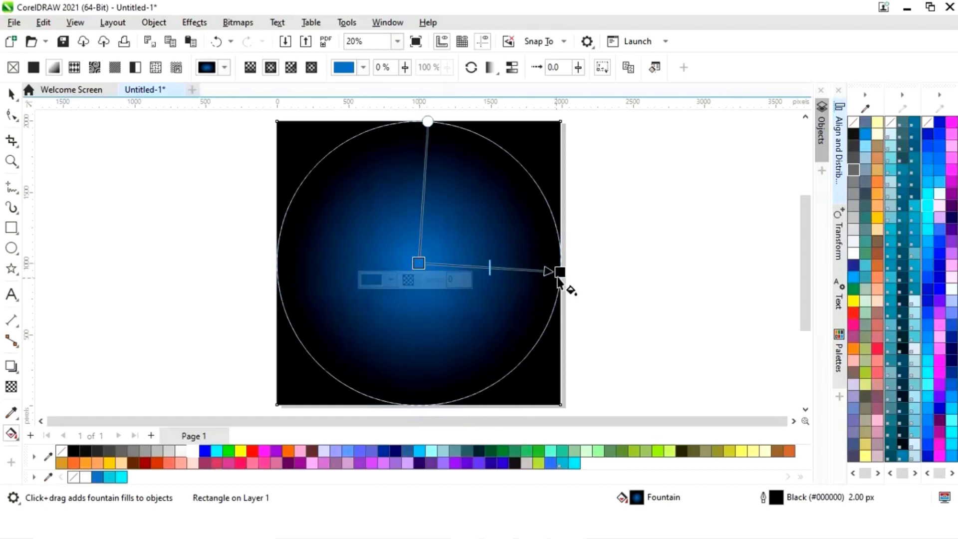
{"action": "left_click_drag", "start_coordinate": [559, 272], "coordinate": [560, 263]}
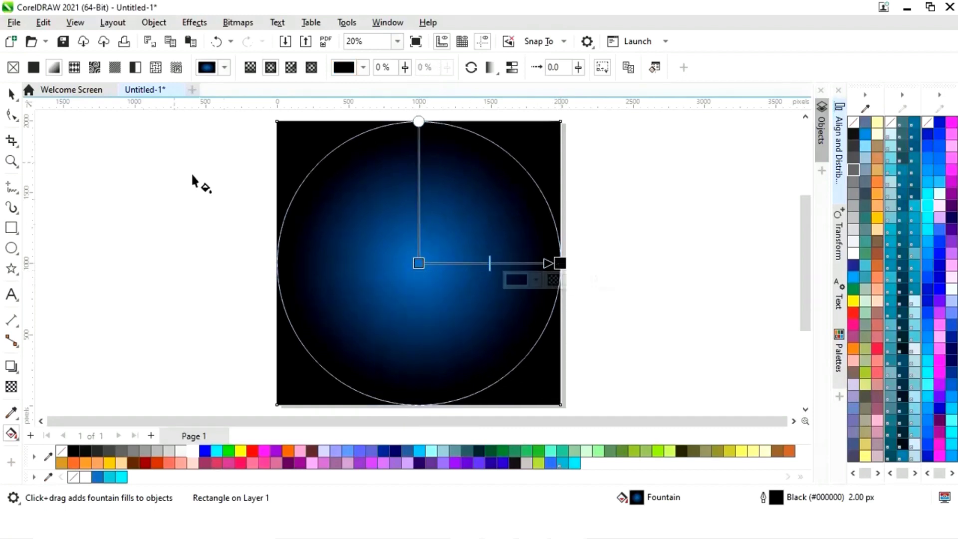
{"action": "left_click", "coordinate": [10, 94]}
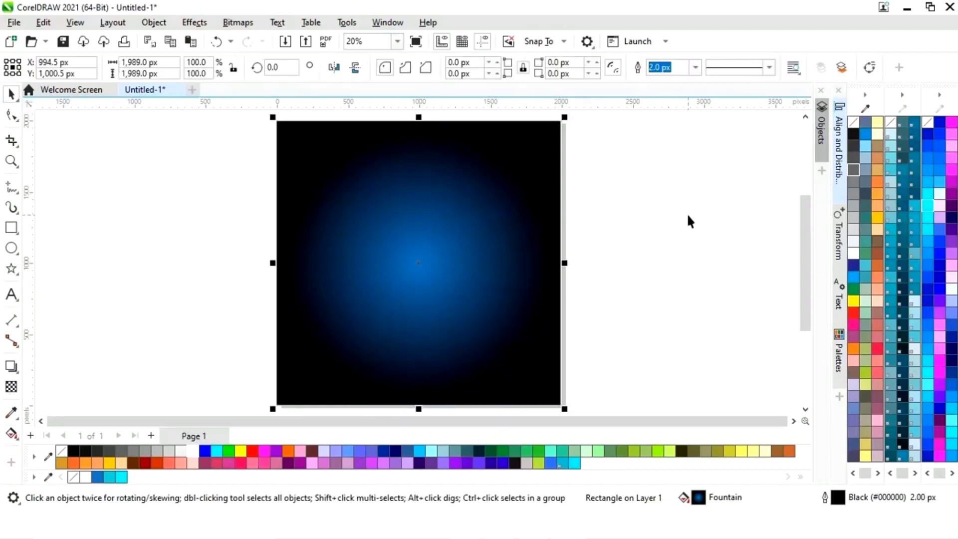
{"action": "left_click", "coordinate": [721, 228]}
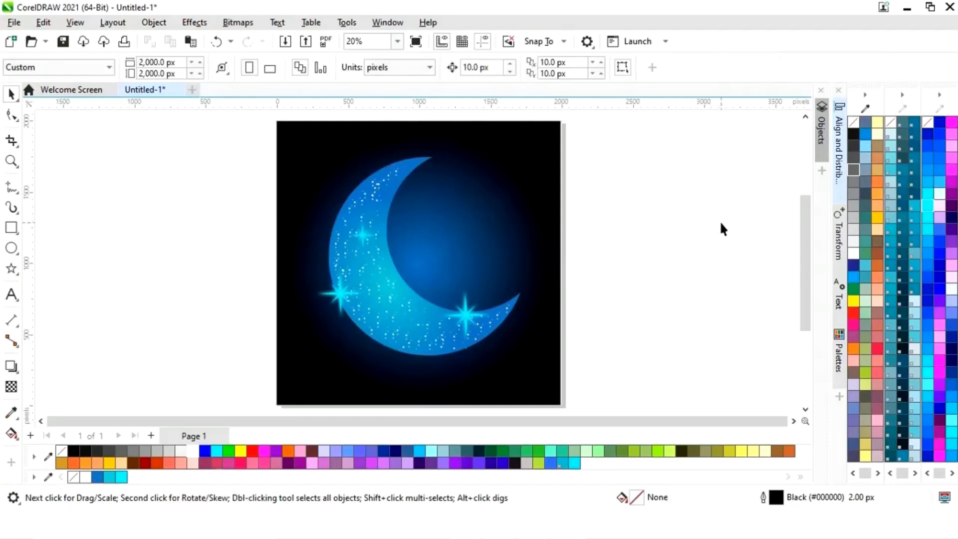
Widen the background's blue glow by moving the gradient midpoint outward and extending its black end past the square's right edge
{"action": "left_click", "coordinate": [548, 222]}
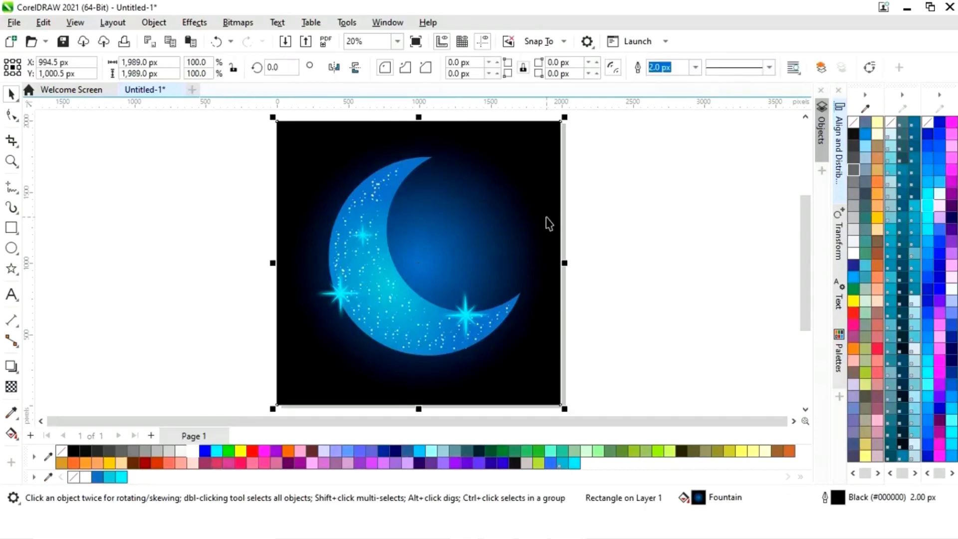
{"action": "left_click", "coordinate": [11, 433]}
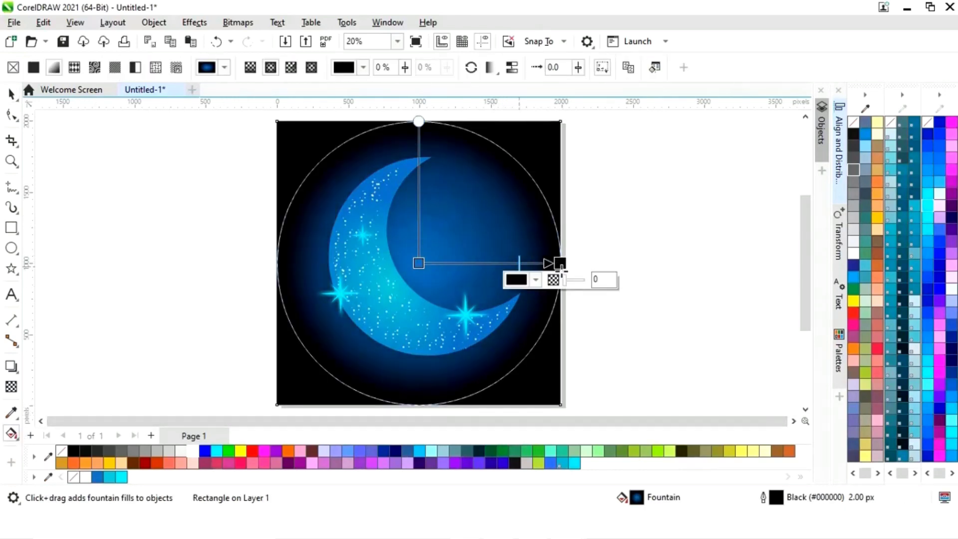
{"action": "left_click_drag", "start_coordinate": [559, 263], "coordinate": [525, 268]}
{"action": "left_click_drag", "start_coordinate": [592, 267], "coordinate": [595, 264]}
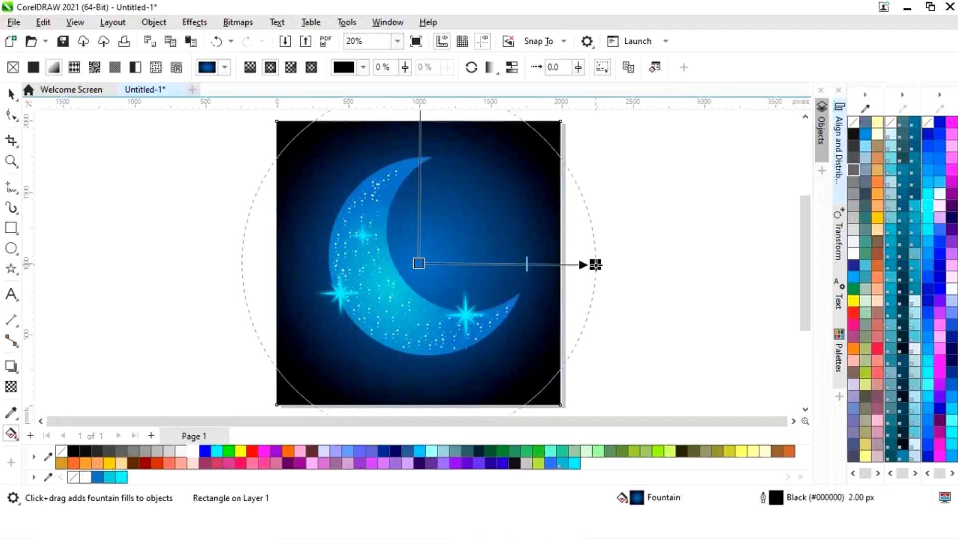
{"action": "left_click", "coordinate": [9, 94]}
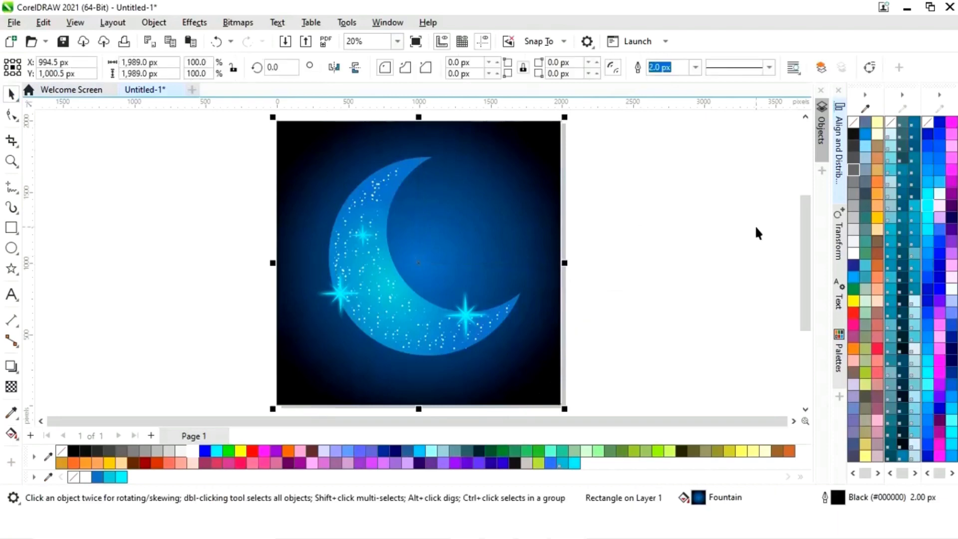
{"action": "left_click", "coordinate": [704, 218]}
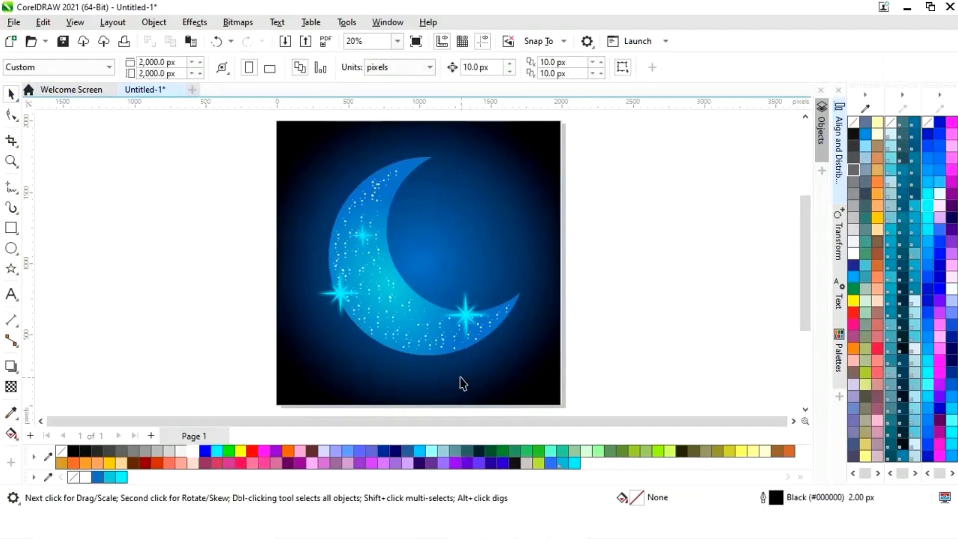
Add a black drop shadow to the crescent, cast from its left edge to the right at an angle of 3 with stretch 112
{"action": "left_click", "coordinate": [419, 366]}
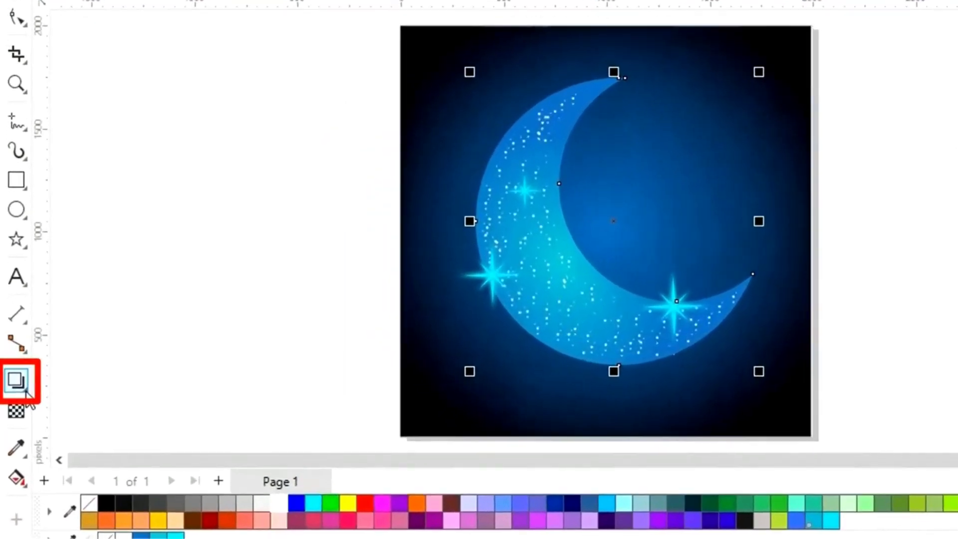
{"action": "left_click", "coordinate": [26, 392]}
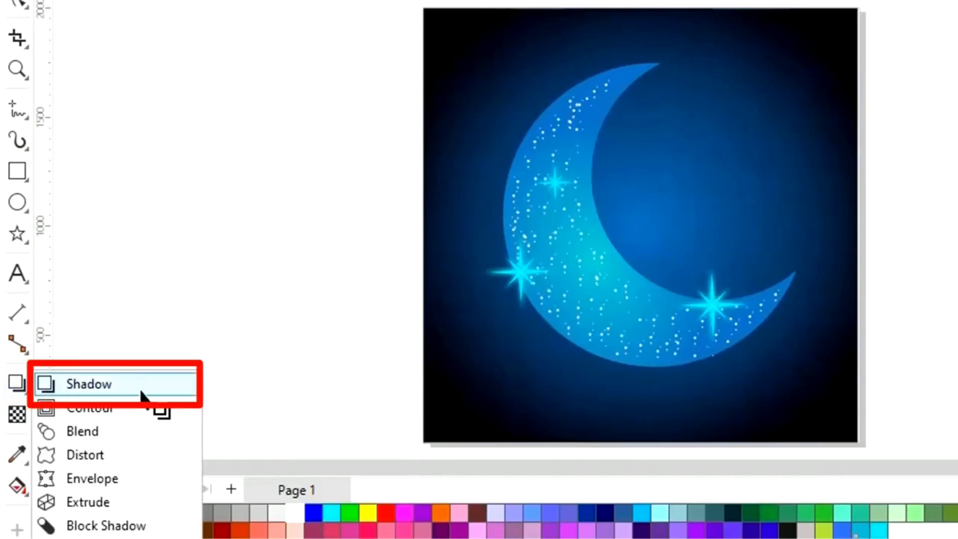
{"action": "left_click", "coordinate": [133, 392]}
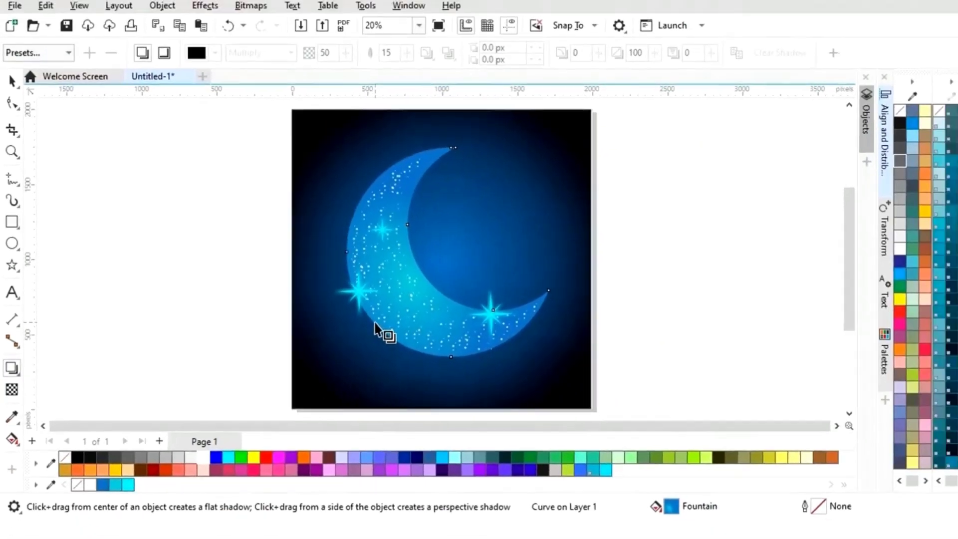
{"action": "left_click_drag", "start_coordinate": [501, 215], "coordinate": [809, 213]}
{"action": "mouse_move", "coordinate": [530, 258]}
{"action": "left_mouse_down"}
{"action": "mouse_move", "coordinate": [533, 247]}
{"action": "mouse_move", "coordinate": [544, 249]}
{"action": "left_mouse_up"}
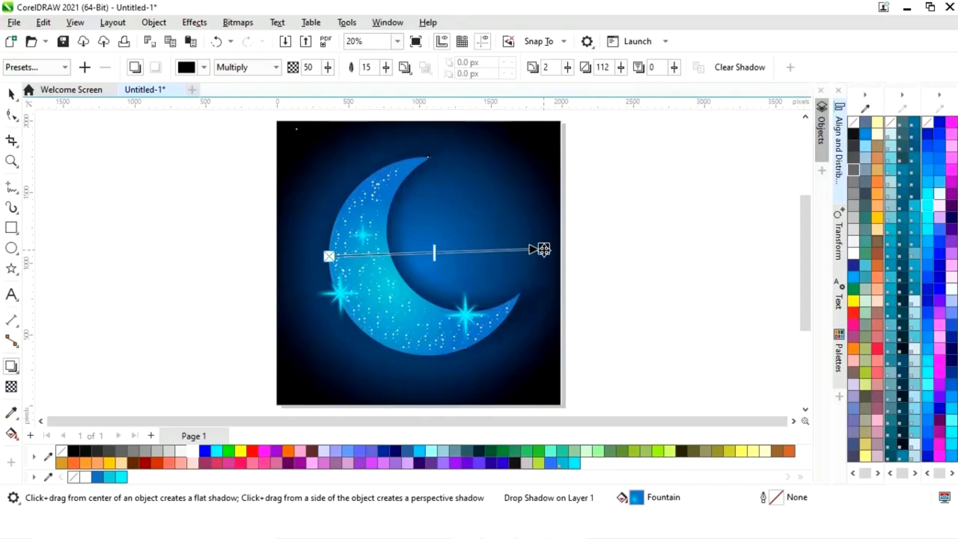
{"action": "left_click_drag", "start_coordinate": [543, 249], "coordinate": [544, 247]}
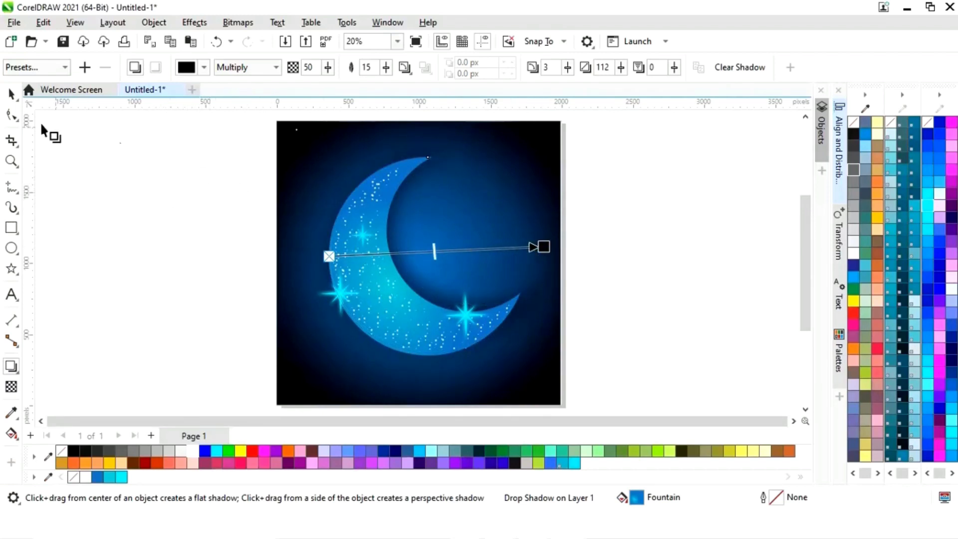
{"action": "left_click", "coordinate": [11, 94]}
{"action": "left_click", "coordinate": [695, 268]}
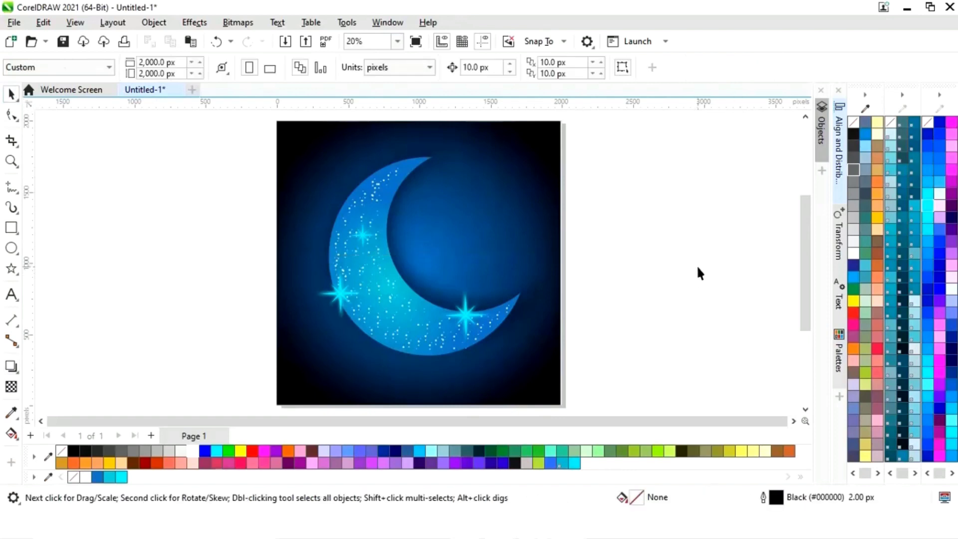